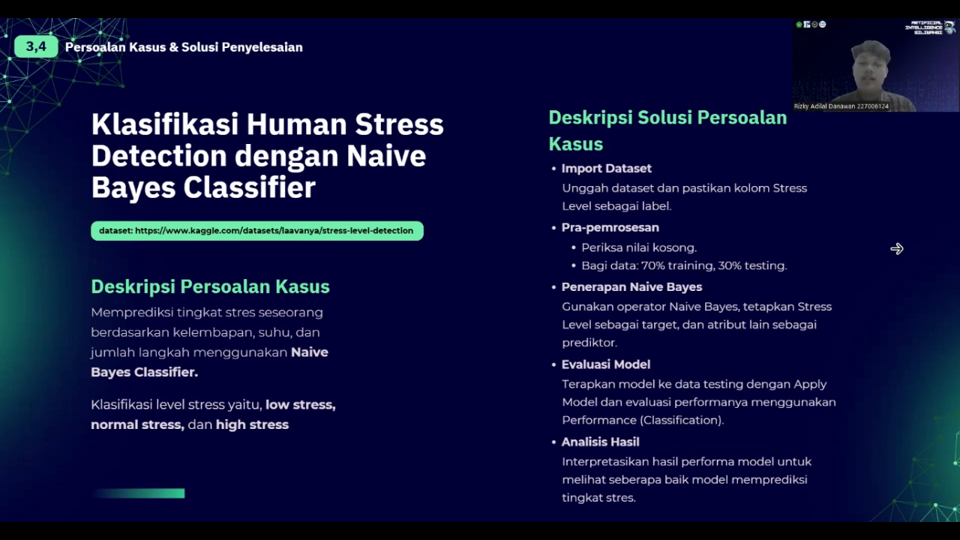
- Switch to Altair AI Studio and place the stress_level_updated dataset from the latihan1 folder in the empty process
key(alt+Tab)
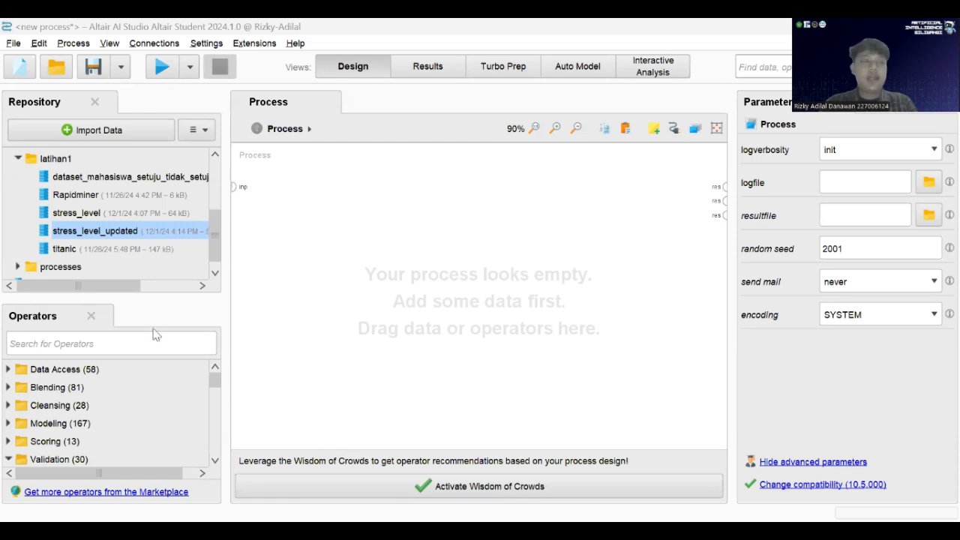
drag(83, 233, 291, 198)
click(364, 263)
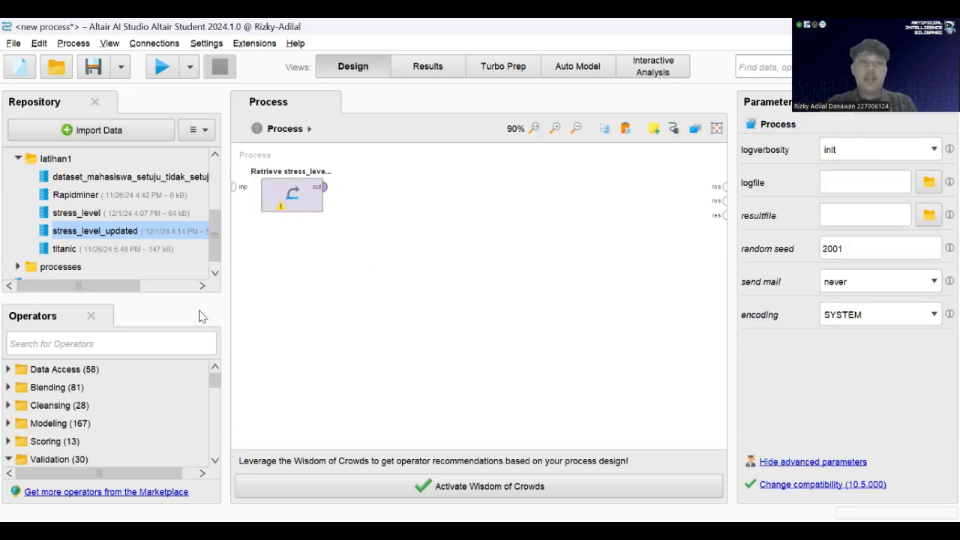
- Add a Select Attributes operator beside the retrieved dataset, followed by a Set Role operator
click(114, 343)
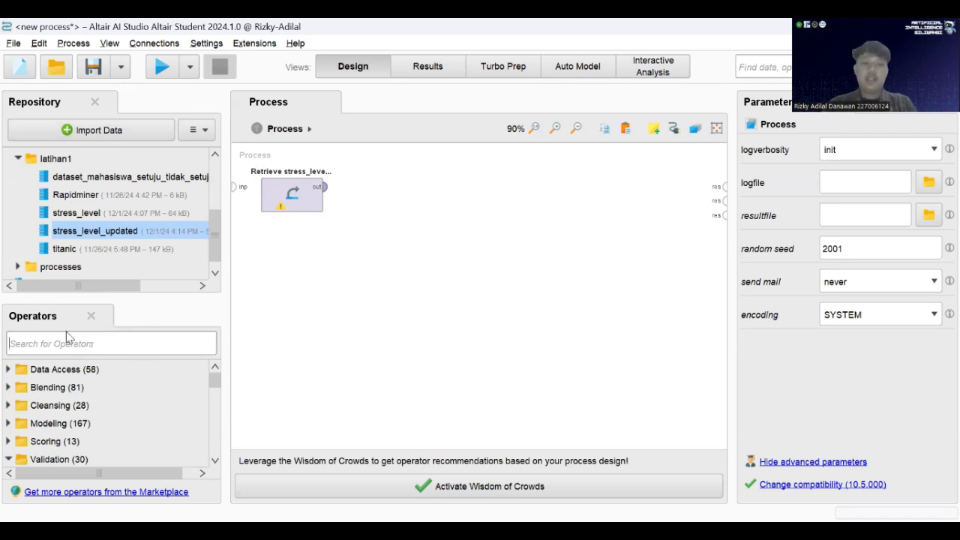
text(selec)
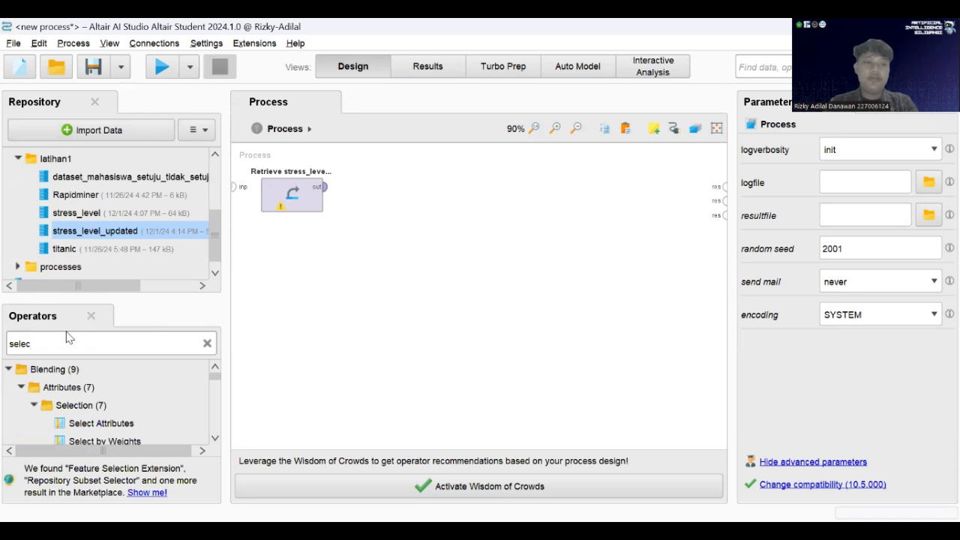
drag(102, 424, 382, 194)
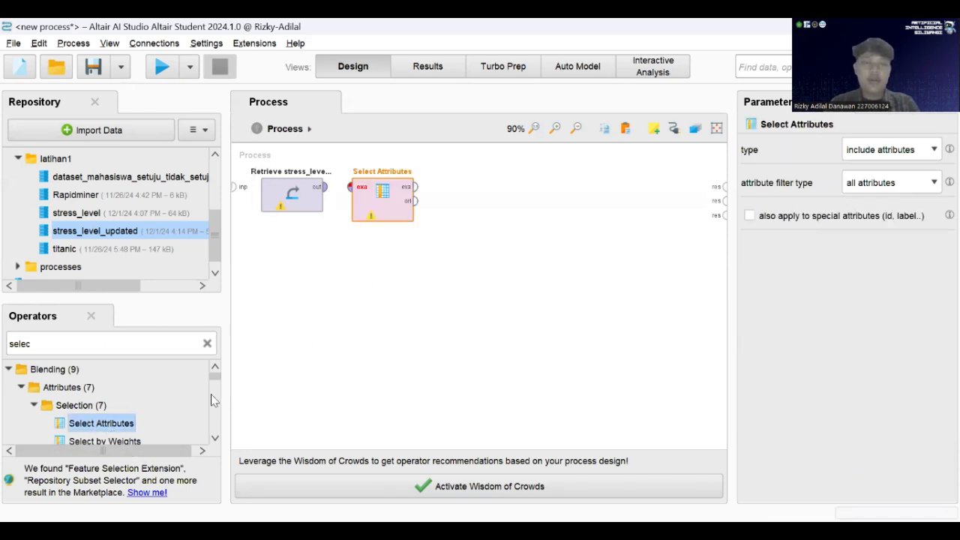
click(207, 344)
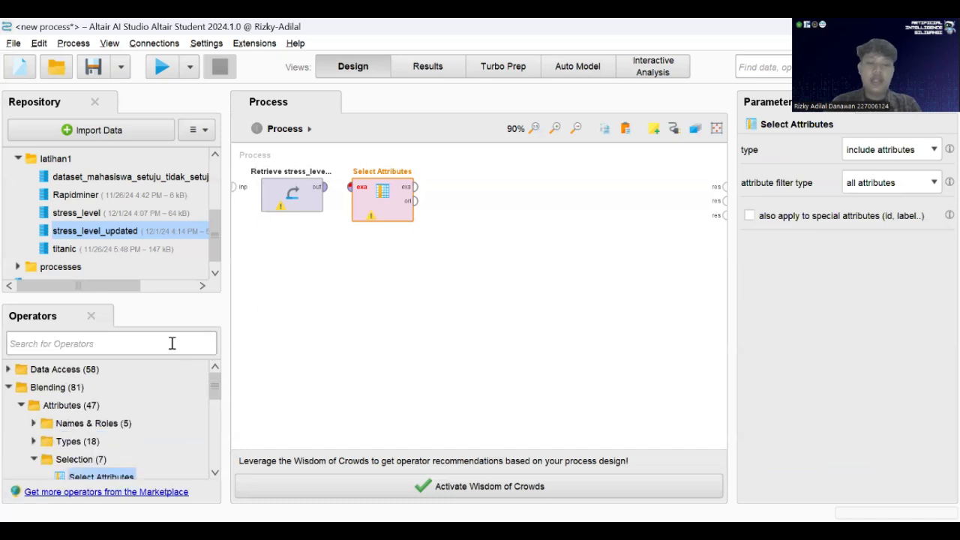
text(set rol)
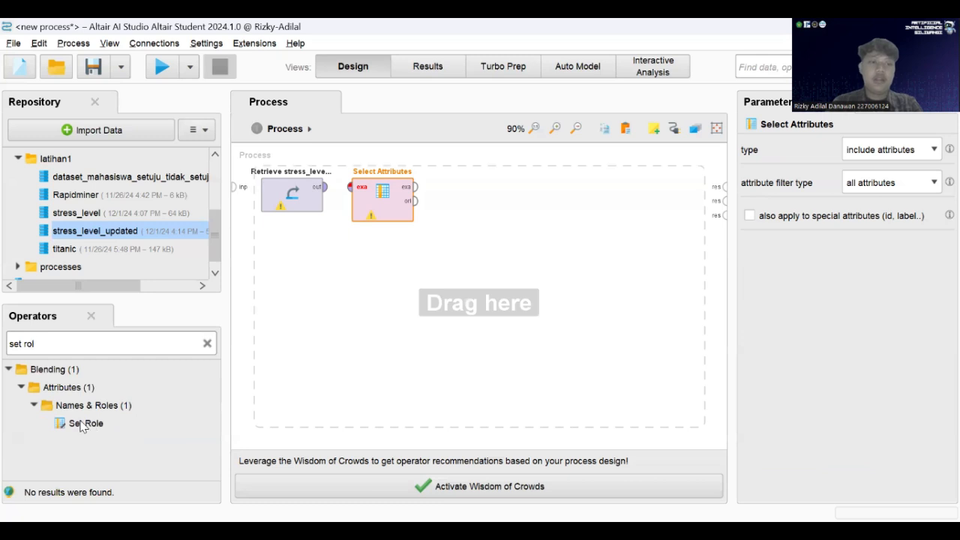
drag(85, 423, 471, 197)
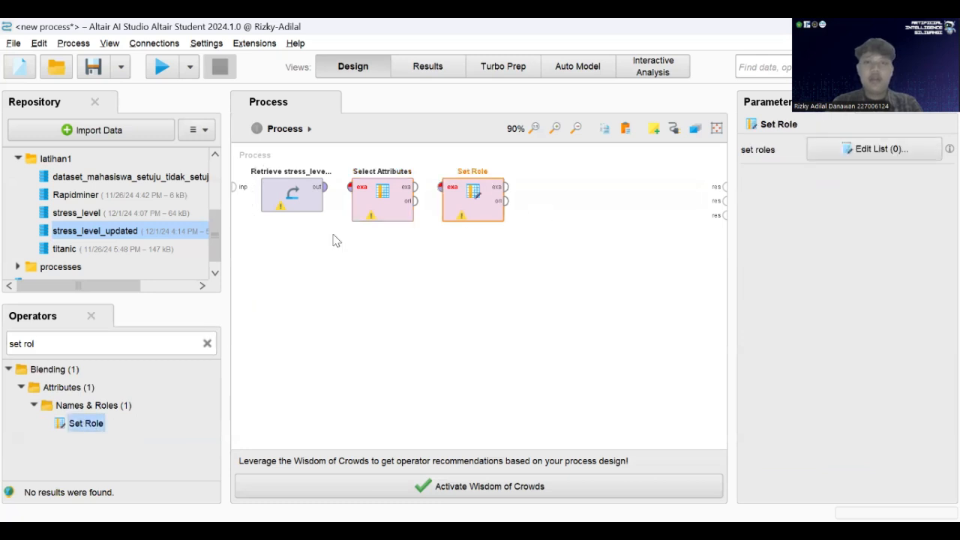
- Connect the retrieved dataset through Select Attributes and Set Role to the first process result port
click(324, 187)
click(349, 187)
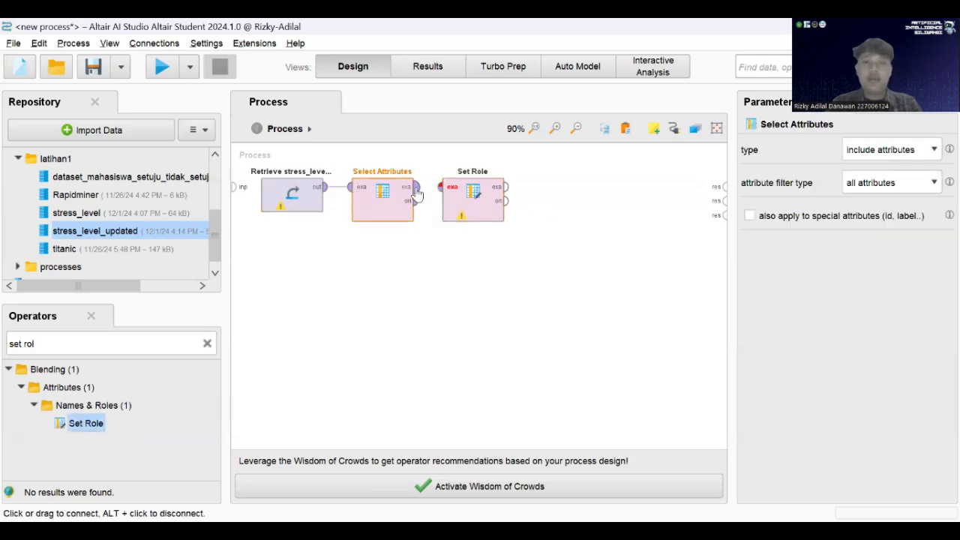
click(416, 186)
click(441, 186)
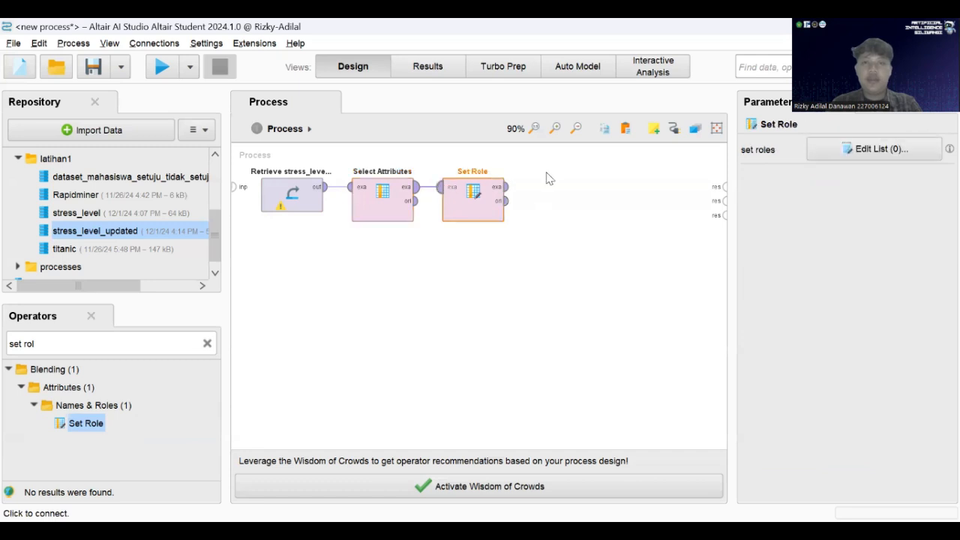
click(506, 187)
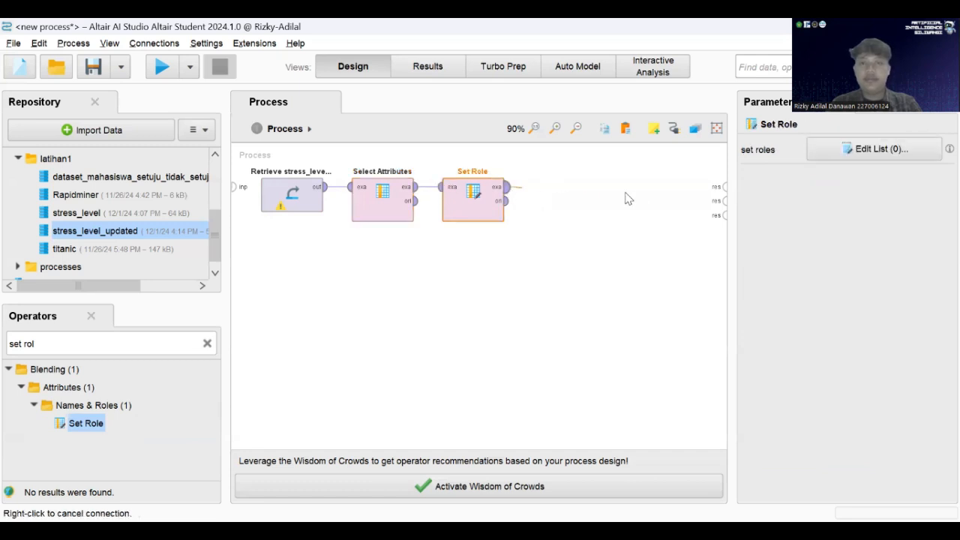
click(724, 186)
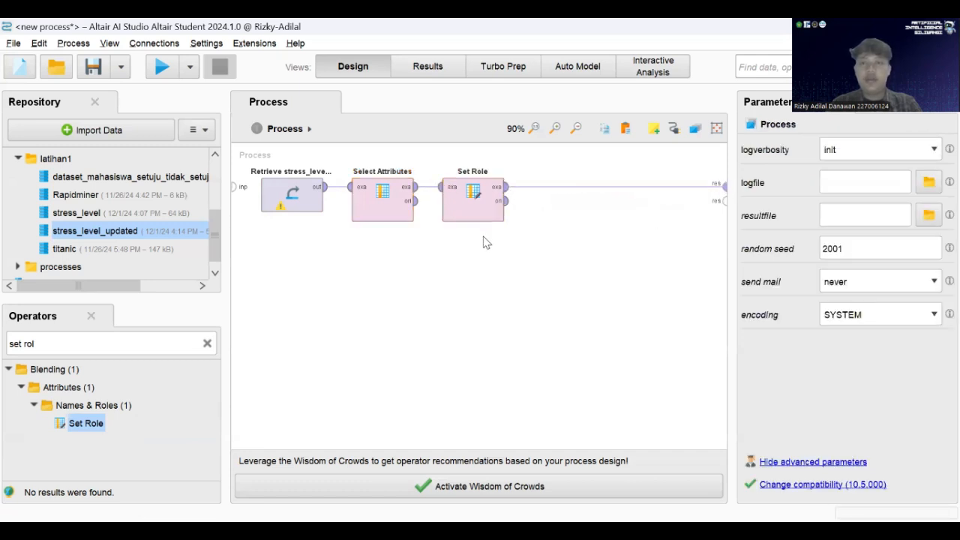
- Set Select Attributes to filter by a subset containing Humidity, Step count, Stress Level and Temperature
click(382, 209)
click(874, 189)
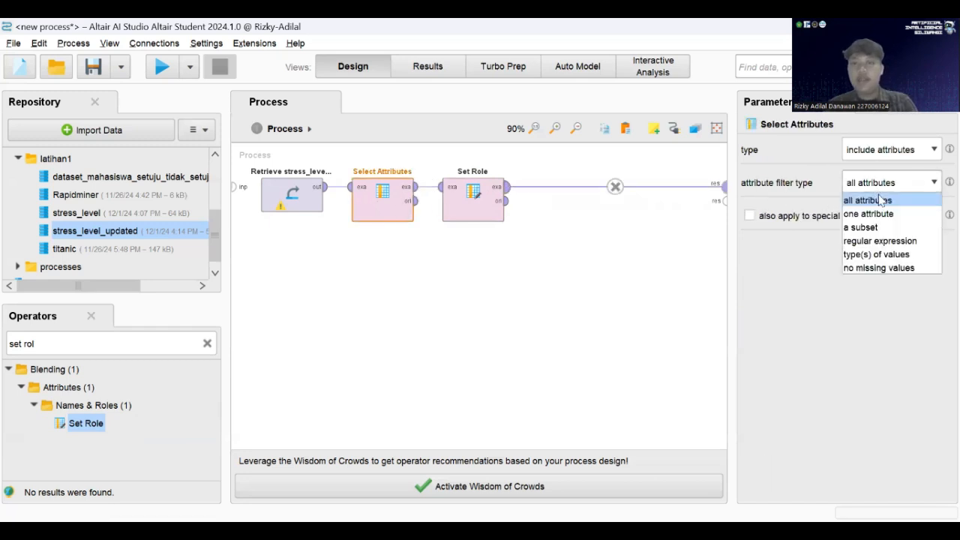
click(870, 227)
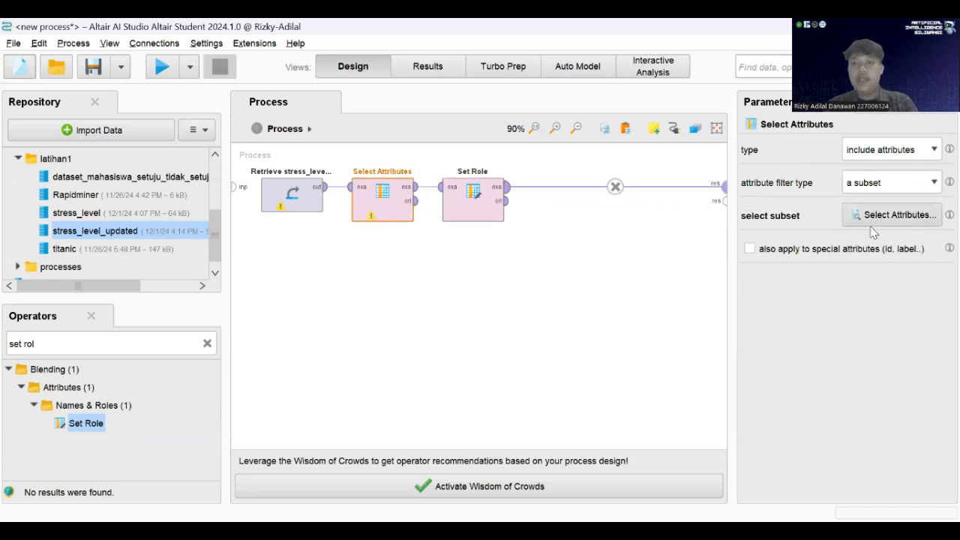
click(891, 215)
click(272, 197)
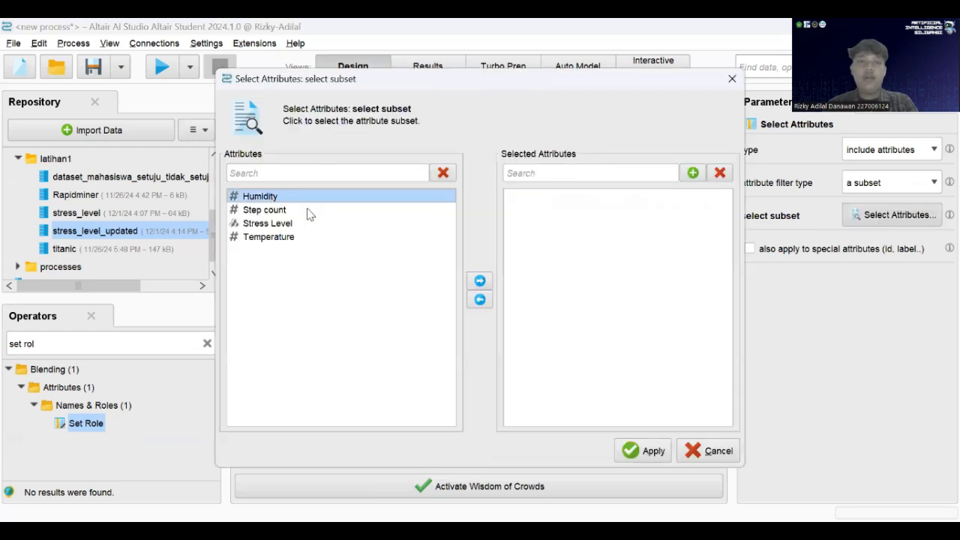
click(480, 279)
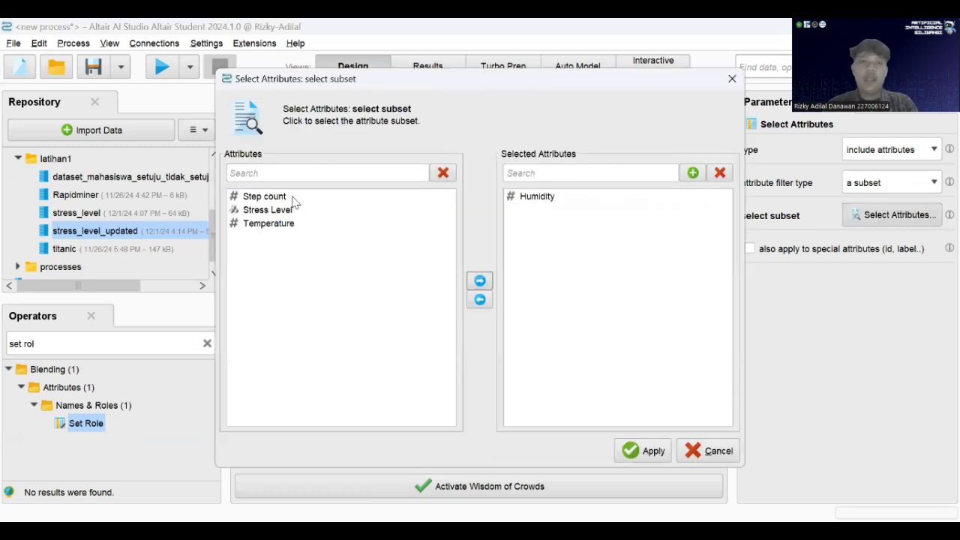
click(479, 281)
click(279, 199)
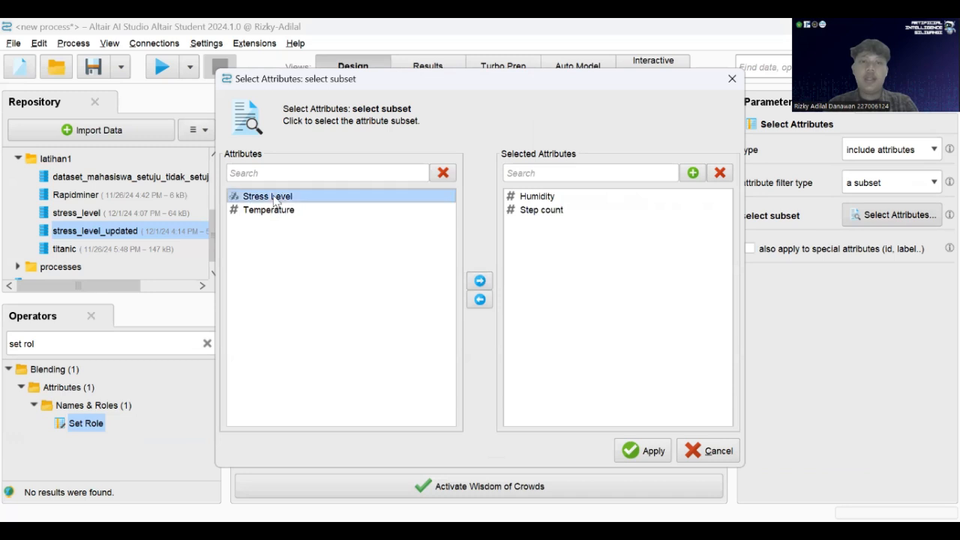
click(480, 281)
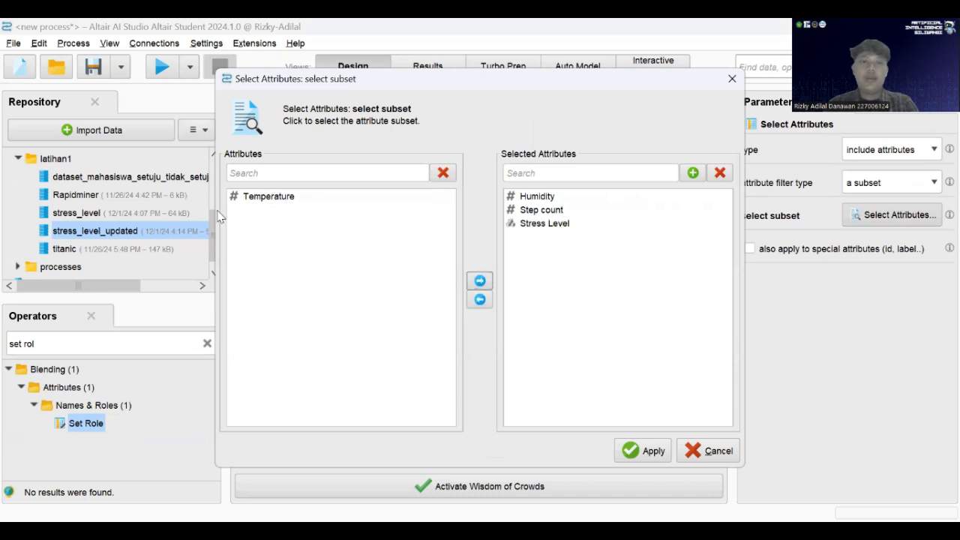
click(272, 198)
click(480, 281)
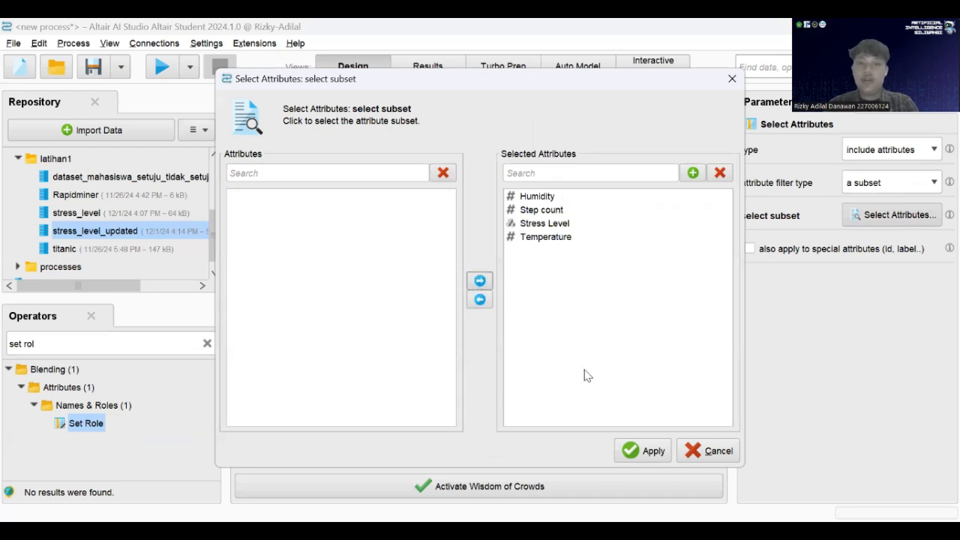
click(652, 451)
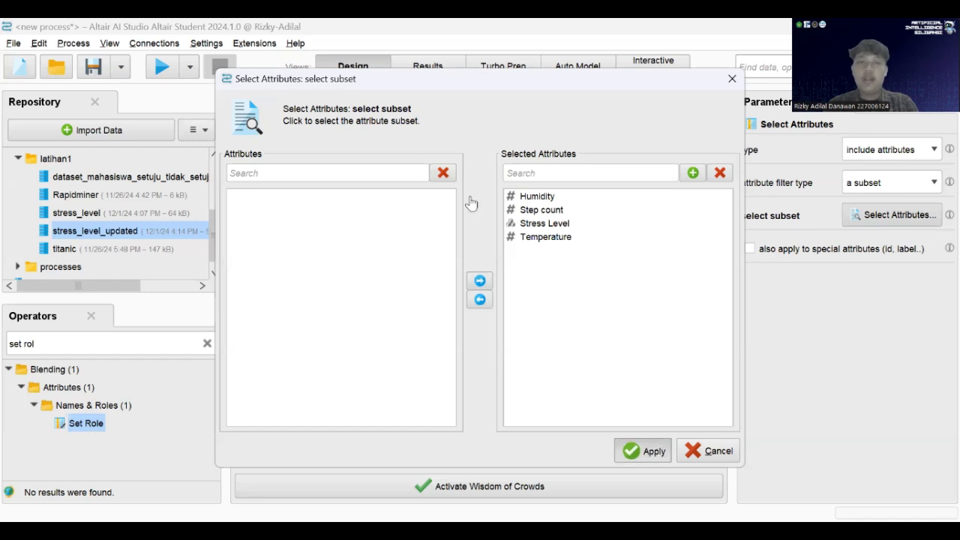
- Assign the label target role to the Stress Level attribute in the Set Role operator
click(842, 156)
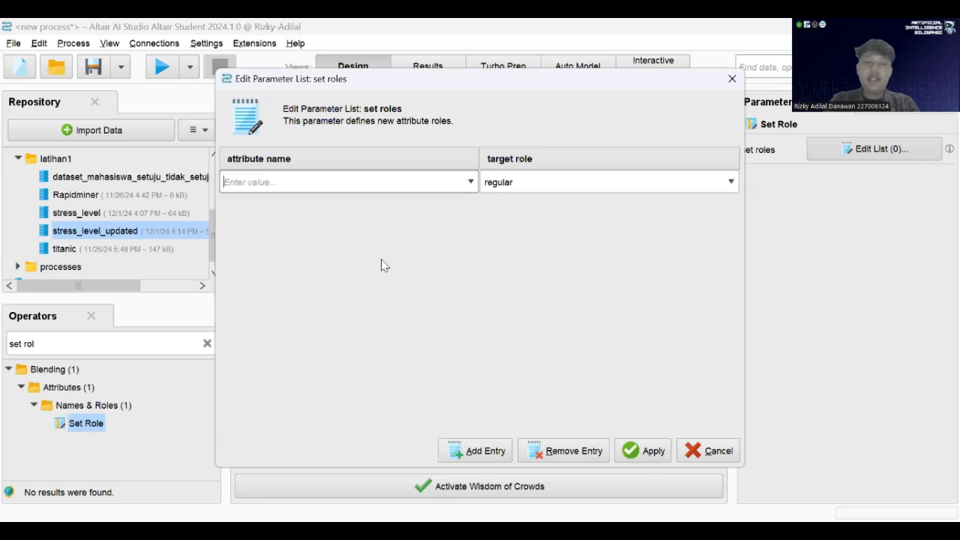
text(Stress Level)
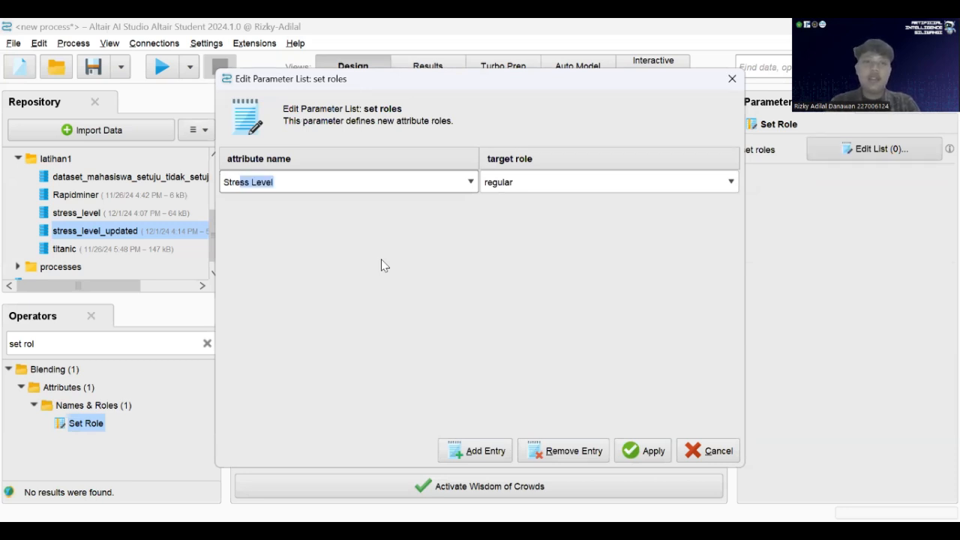
key(Tab)
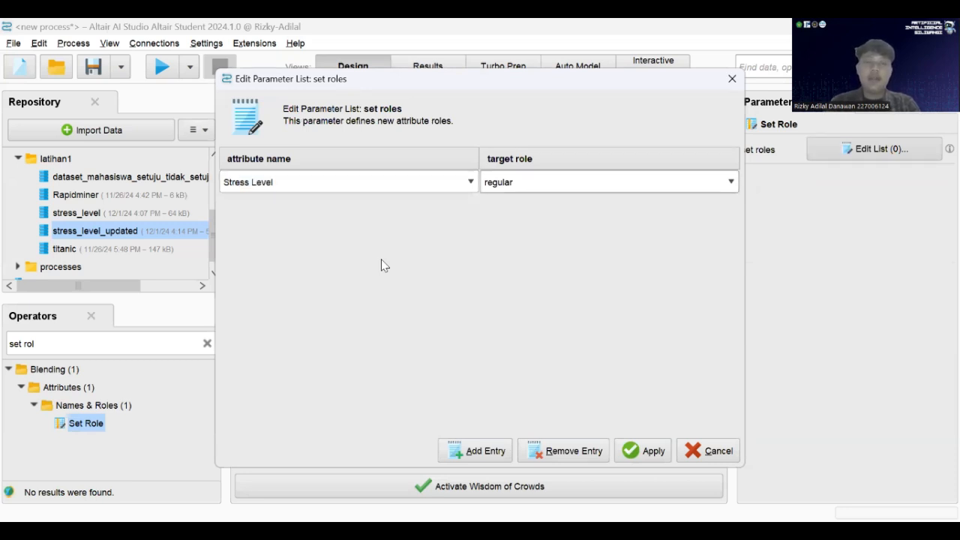
click(582, 183)
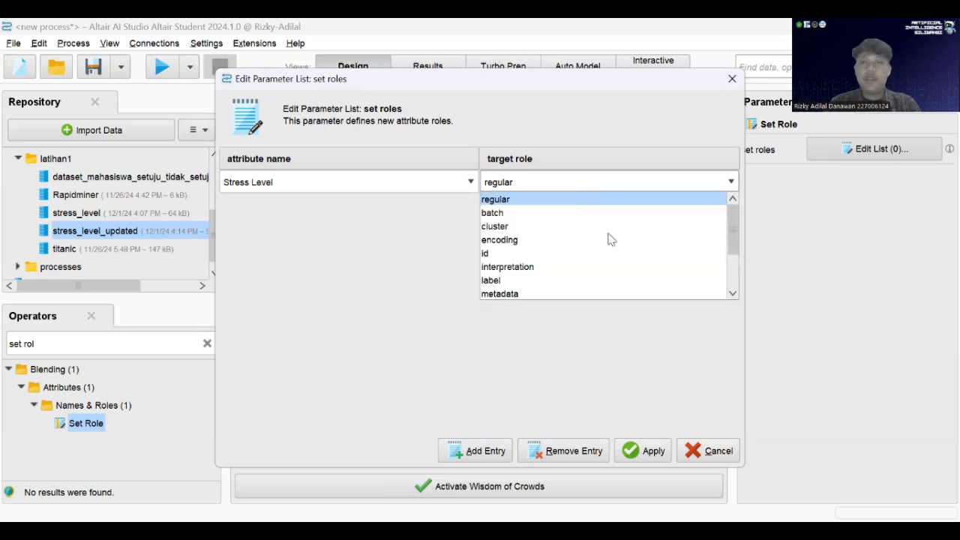
click(596, 279)
click(645, 450)
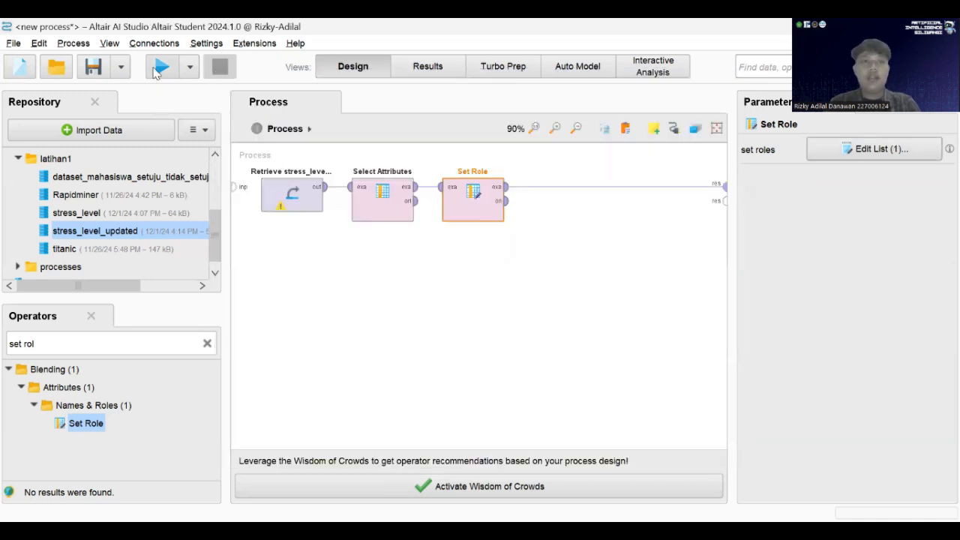
- Run the process and look through the rows of the resulting example set
click(159, 68)
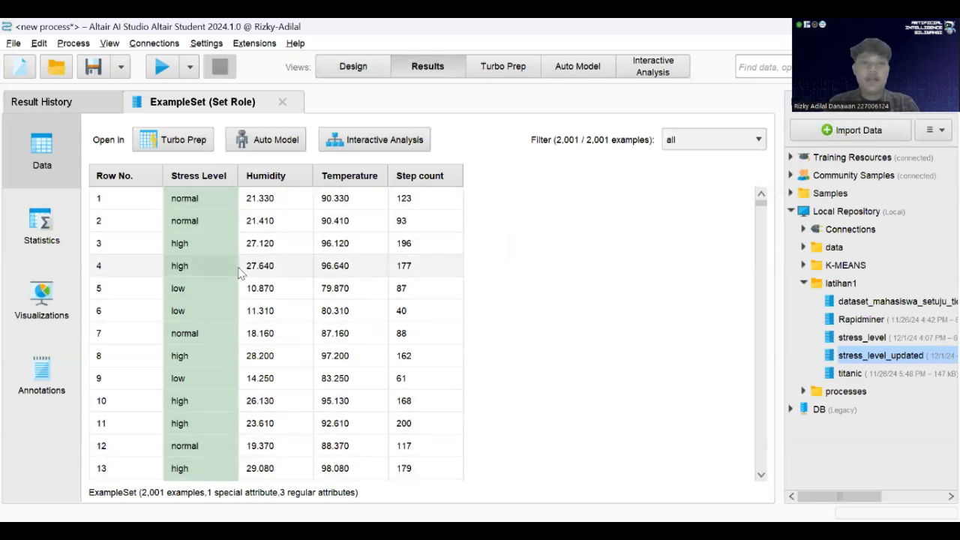
scroll(240, 274, down, 5)
scroll(226, 276, up, 2)
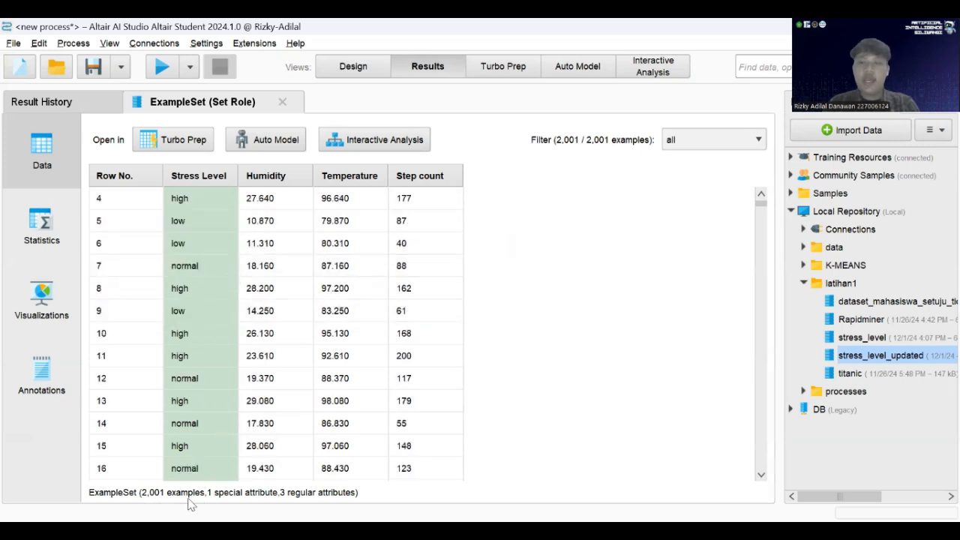
- In the process design, remove Set Role's link to the result port and feed its example output into a new Split Data operator
click(352, 69)
alt+click(614, 187)
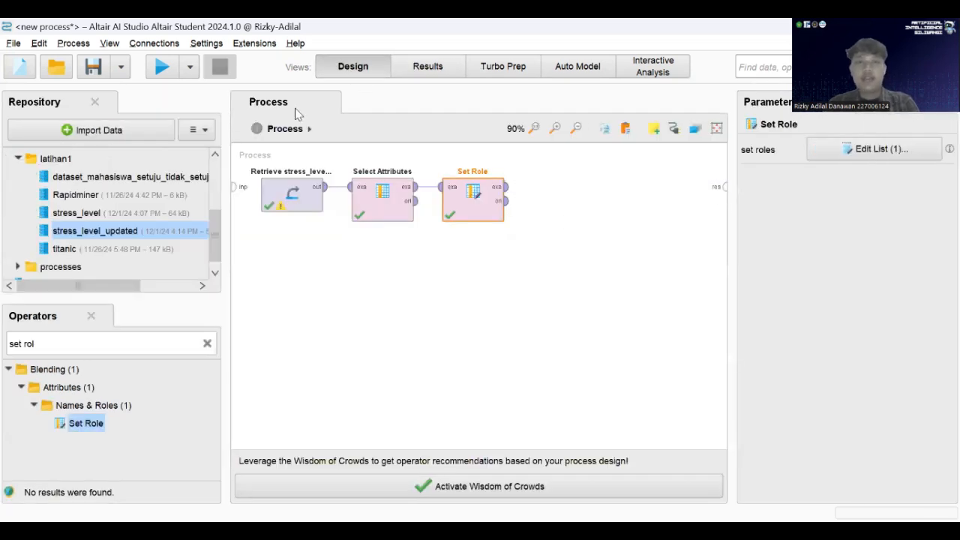
click(208, 344)
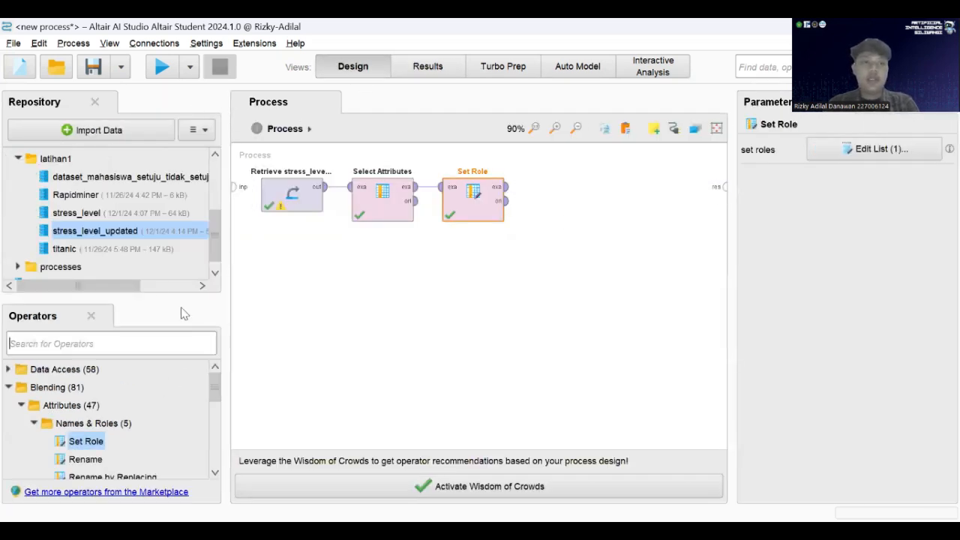
text(split)
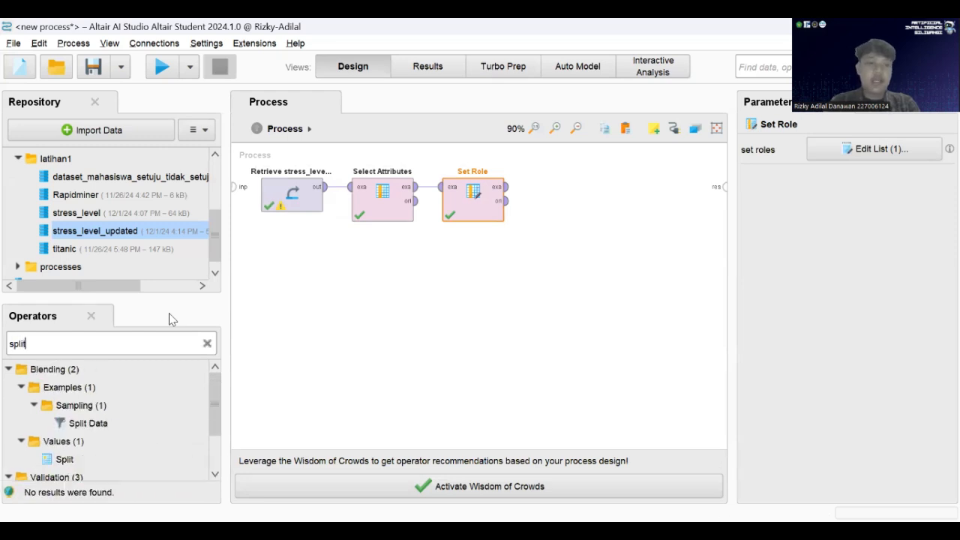
drag(84, 423, 552, 195)
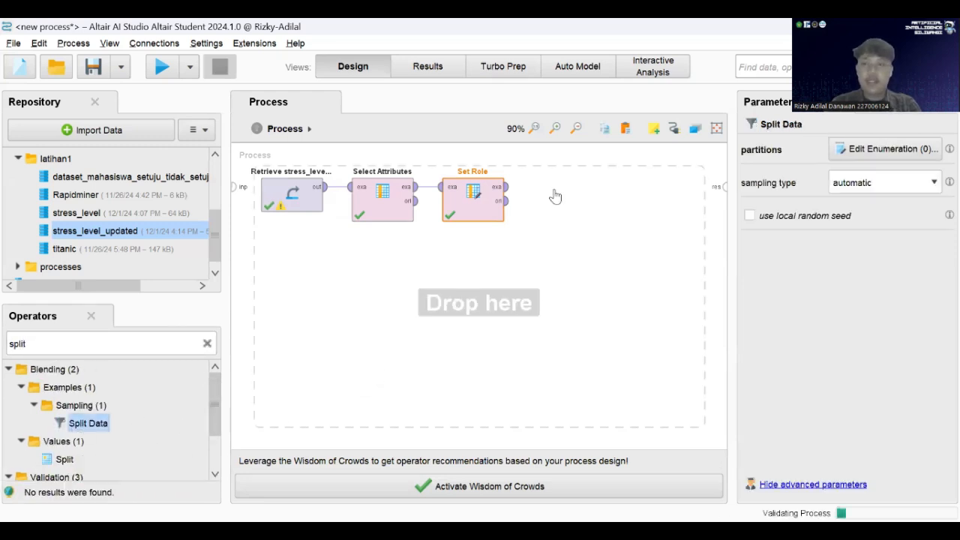
click(507, 187)
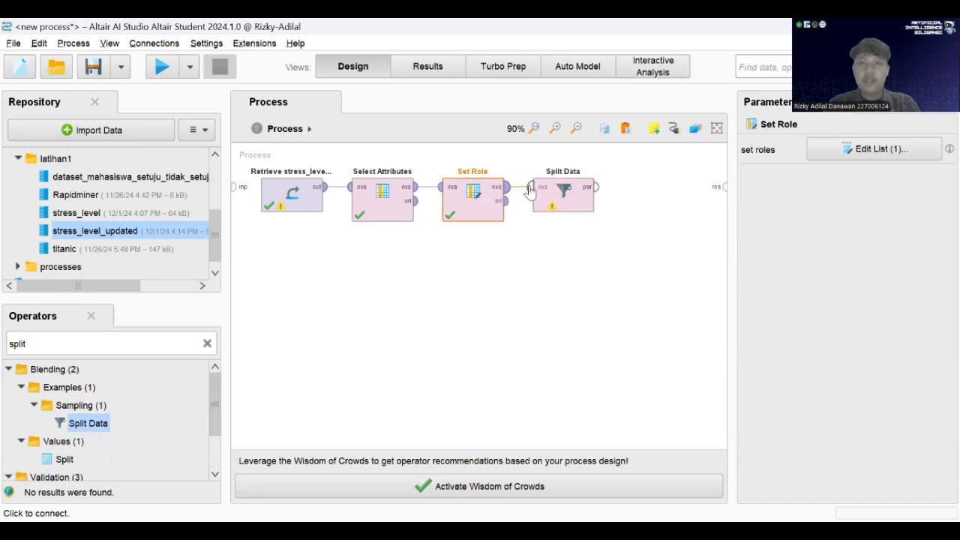
click(533, 187)
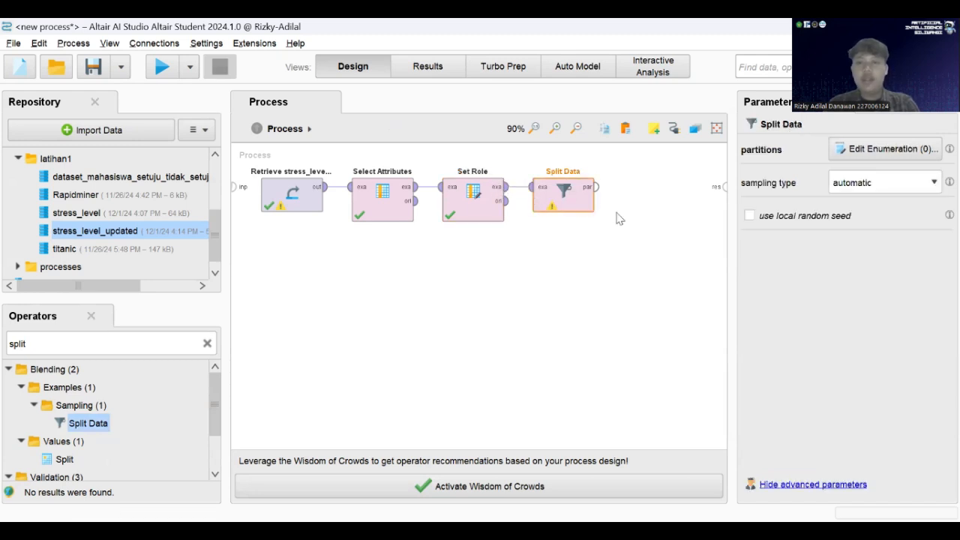
- Define two partitions for Split Data with ratios 0.7 and 0.3
click(870, 150)
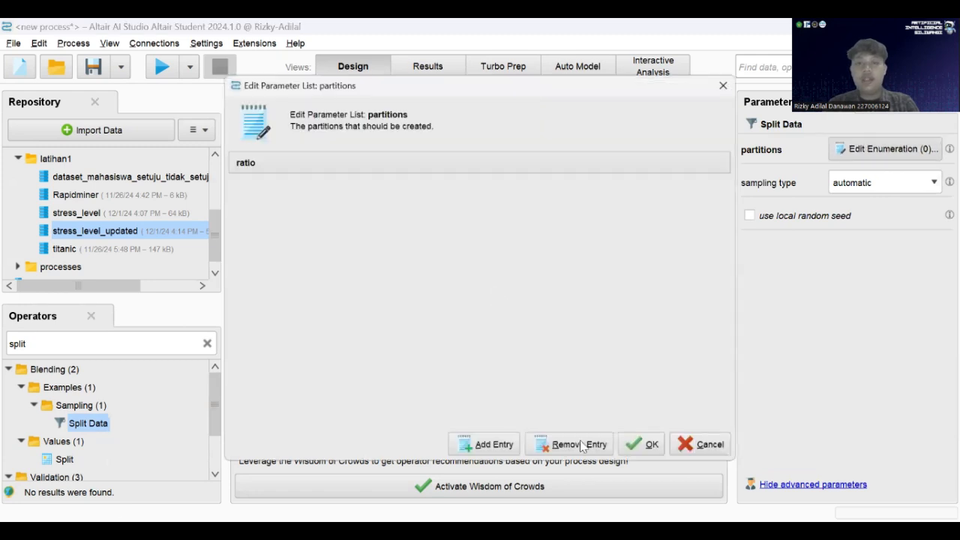
click(486, 450)
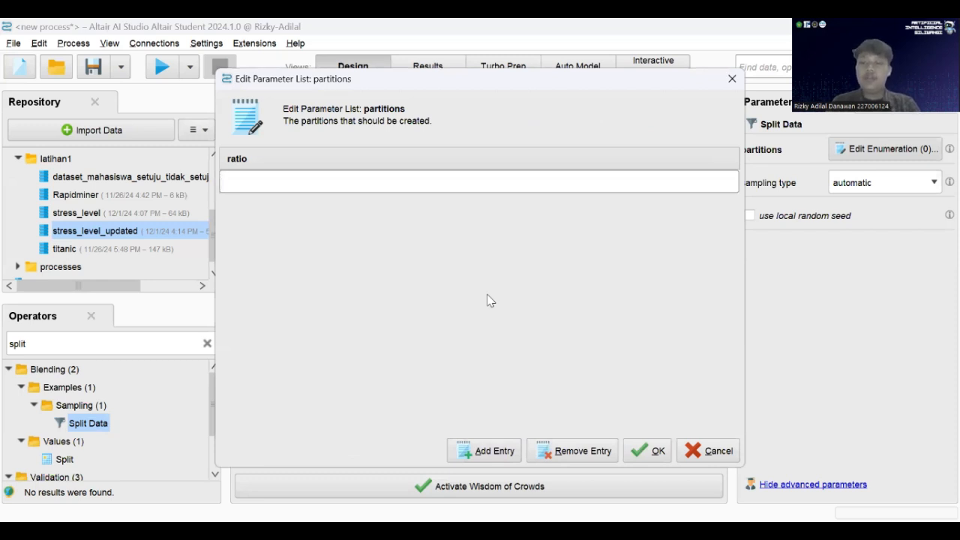
text(0.7)
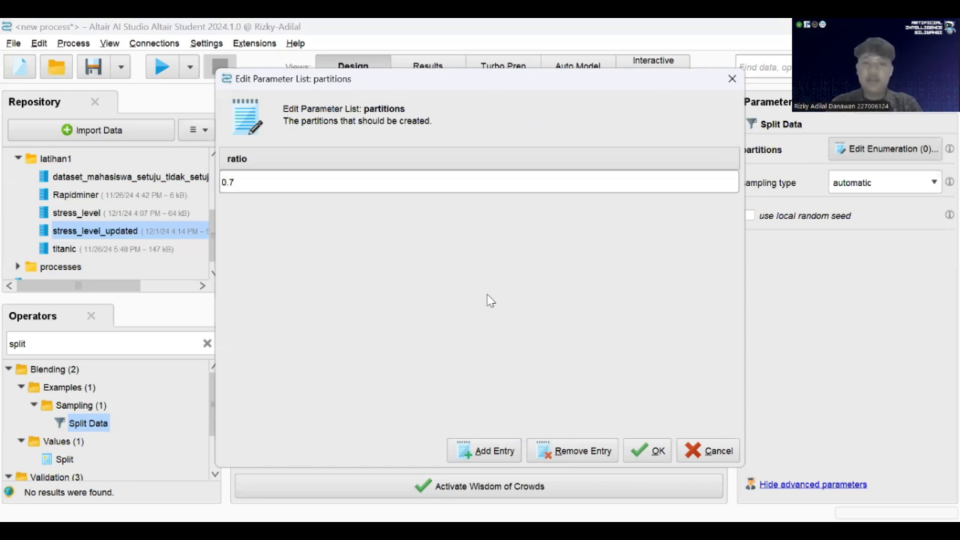
click(492, 449)
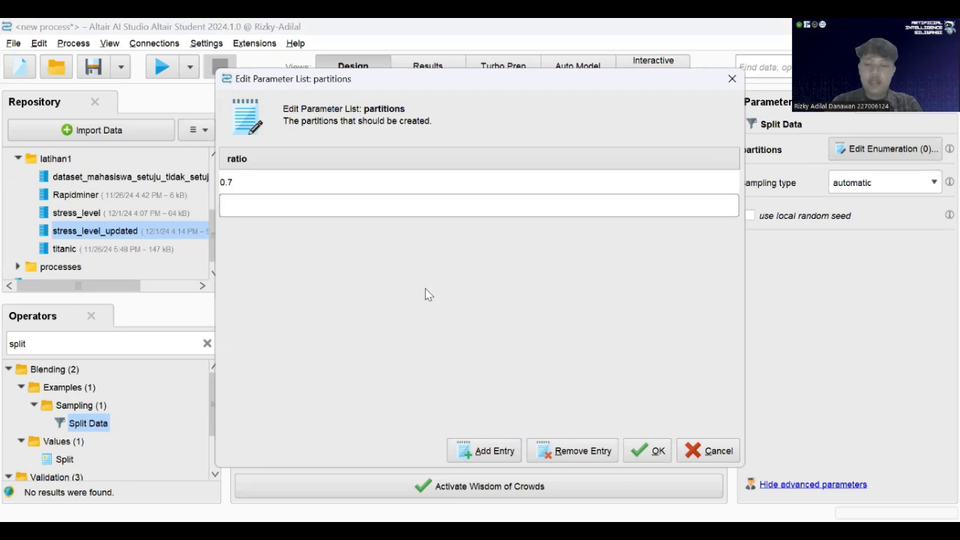
text(0.3)
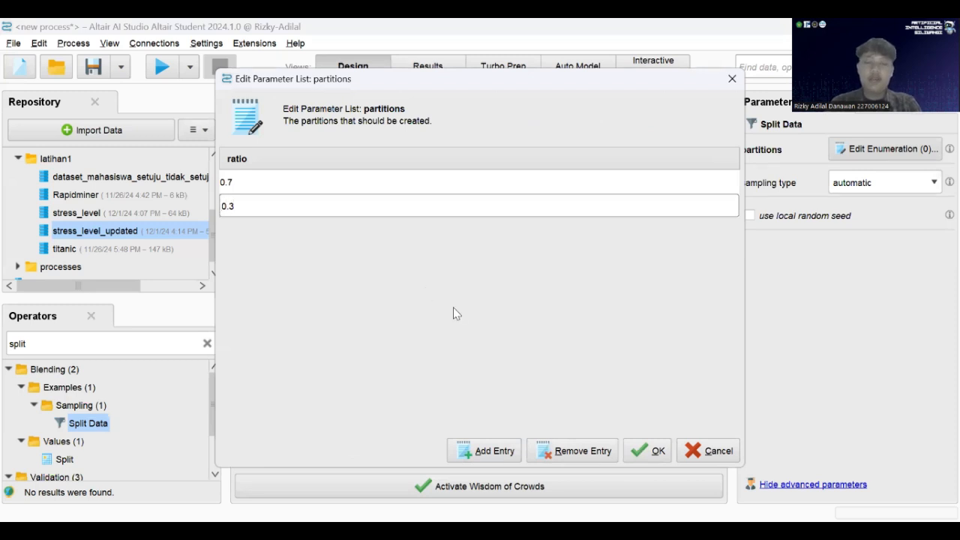
click(665, 443)
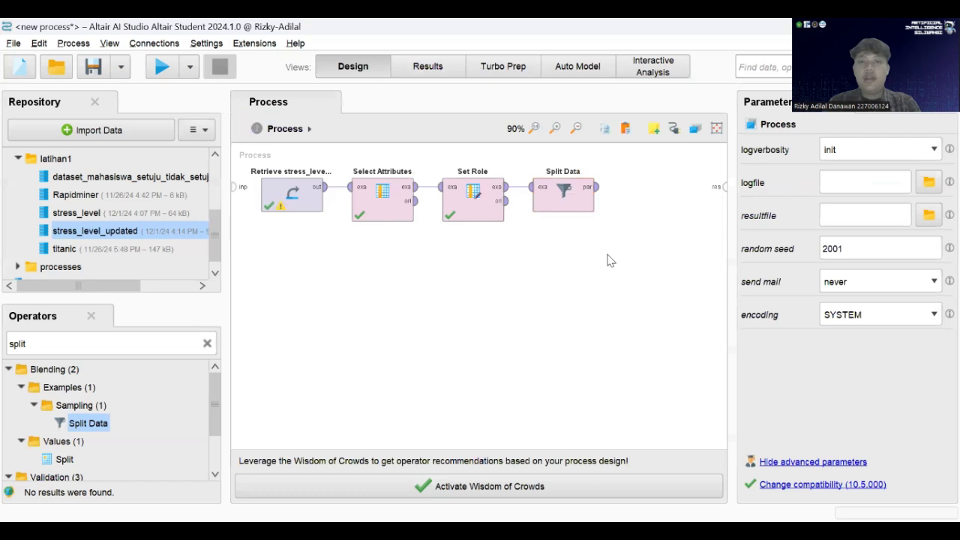
- Move the Select Attributes, Set Role and Split Data operators together into a new subprocess
drag(630, 314, 347, 146)
right_click(393, 203)
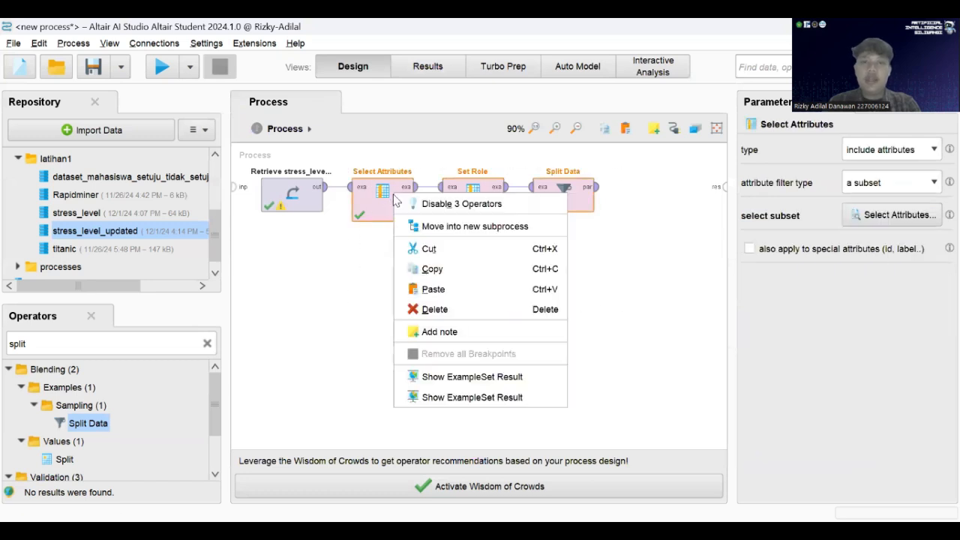
click(432, 225)
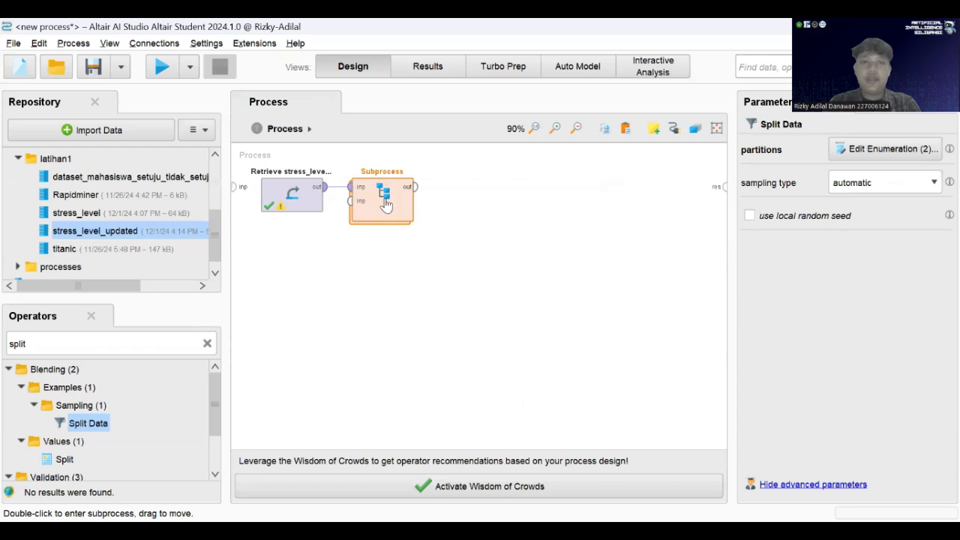
- Inside the subprocess, connect Split Data's first two partition outputs to separate subprocess outputs, and return to the main process
double_click(381, 204)
click(532, 194)
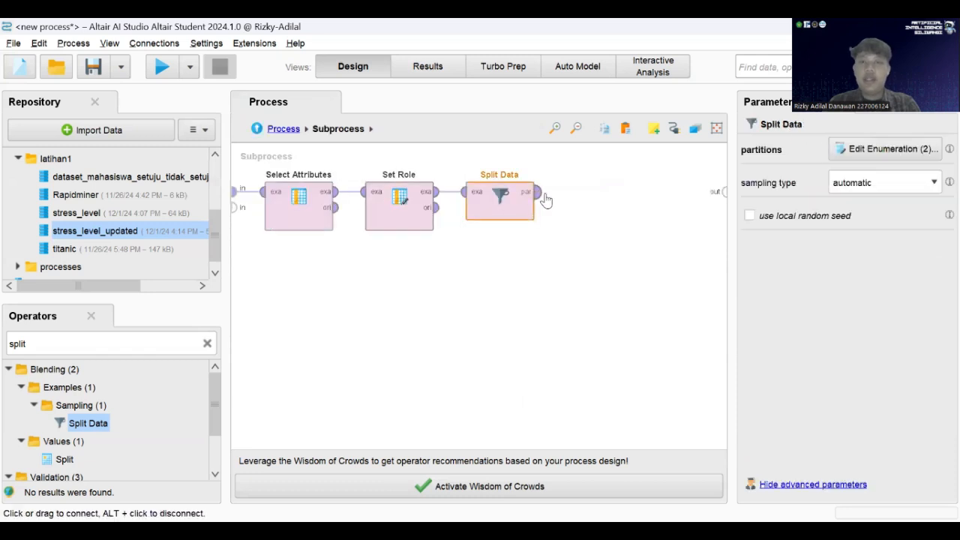
click(723, 192)
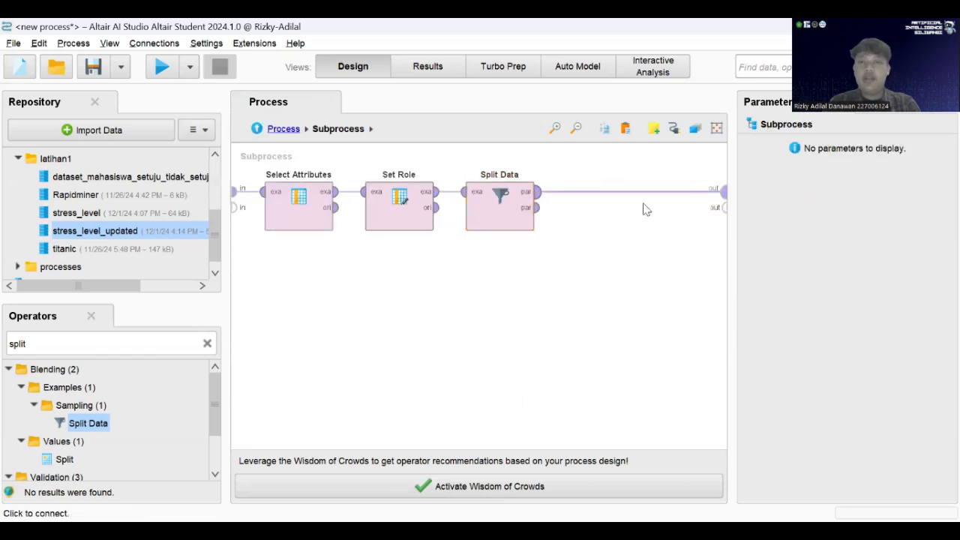
click(536, 207)
click(721, 207)
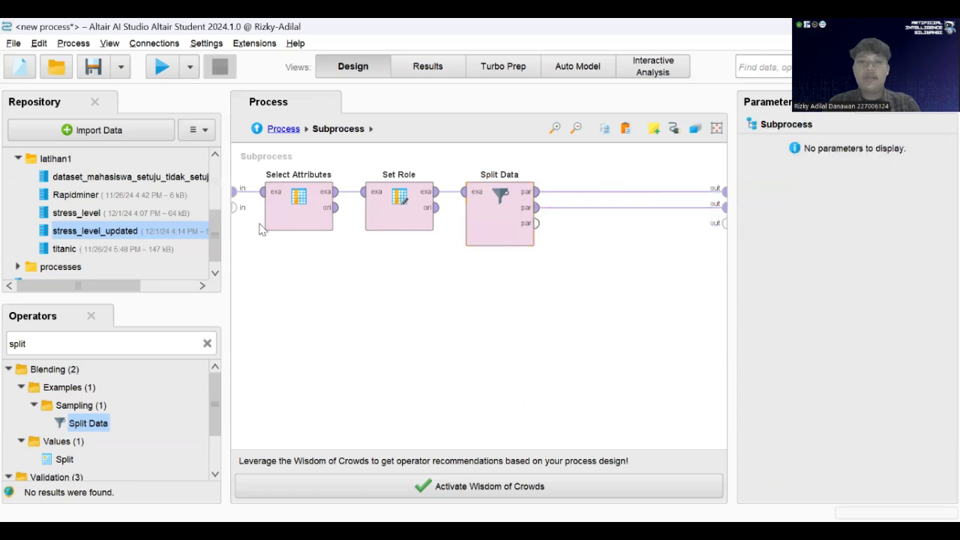
click(283, 129)
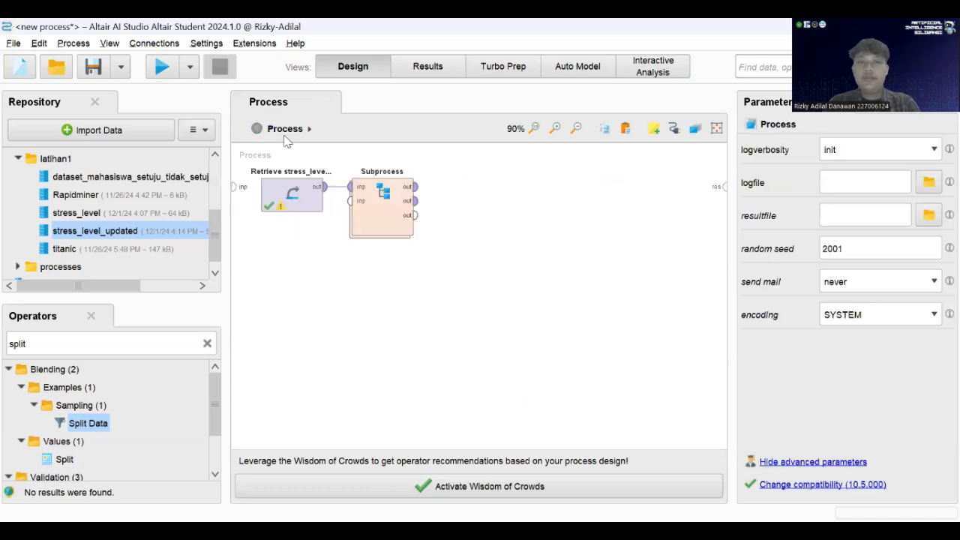
- Find the Naive Bayes operator and add it to the process after the Subprocess operator
click(208, 344)
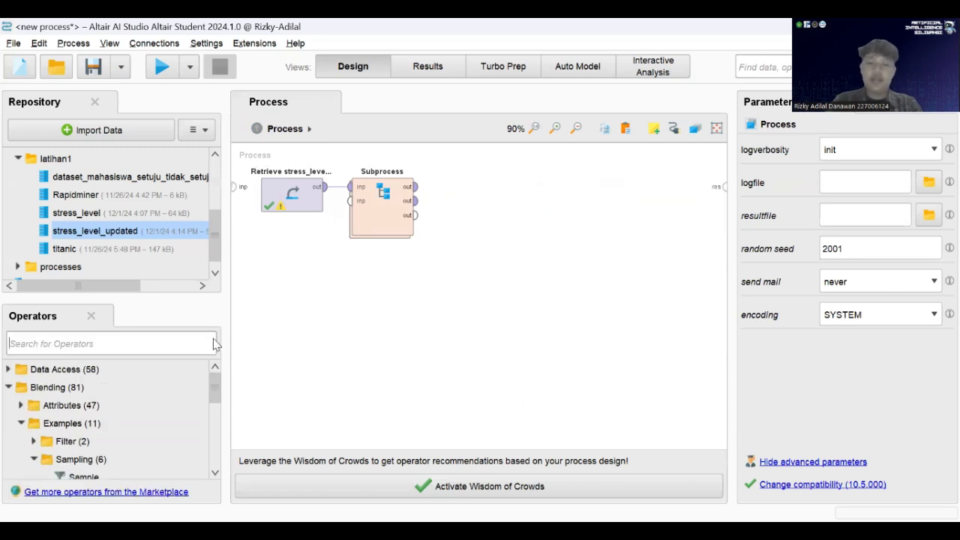
text(naive)
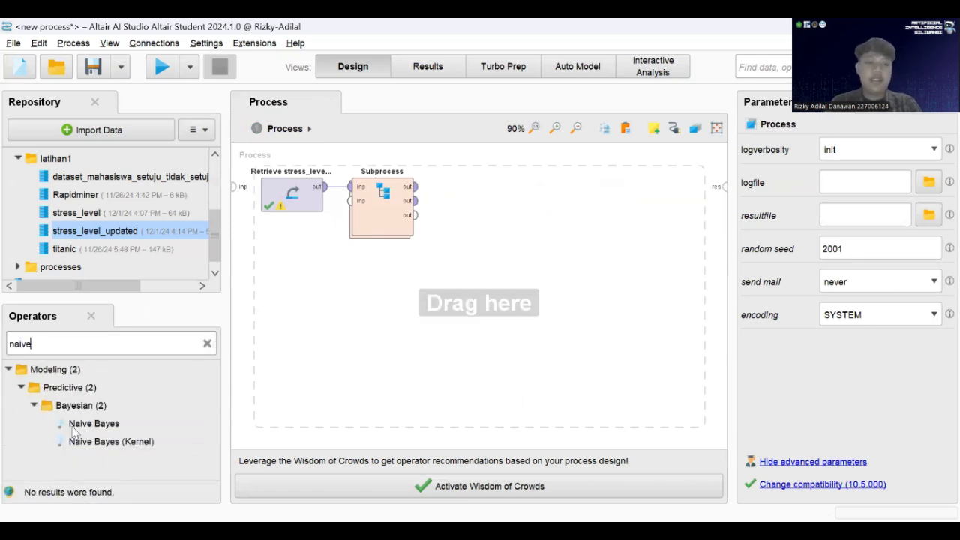
drag(78, 421, 510, 203)
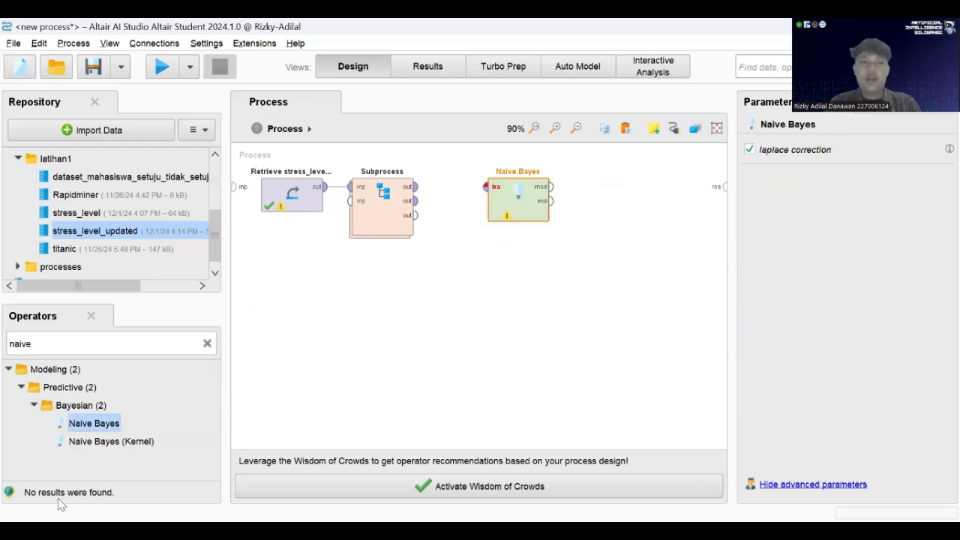
- Find the Apply Model operator and place it below Naive Bayes in the process
click(207, 345)
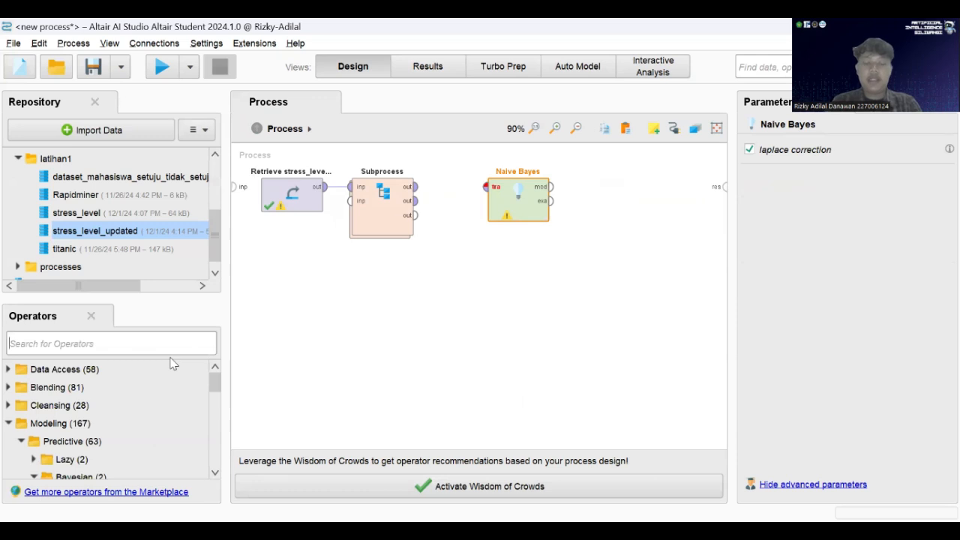
text(spli)
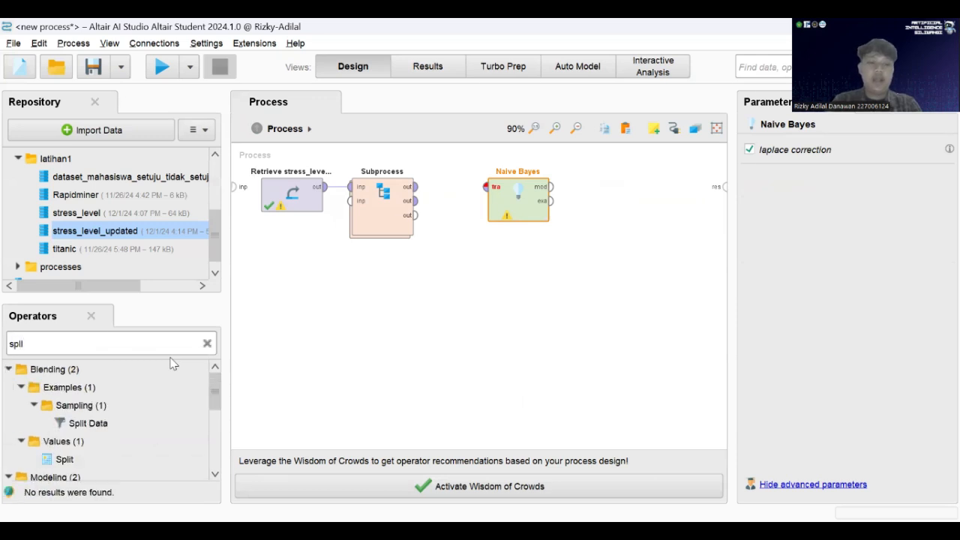
text(y)
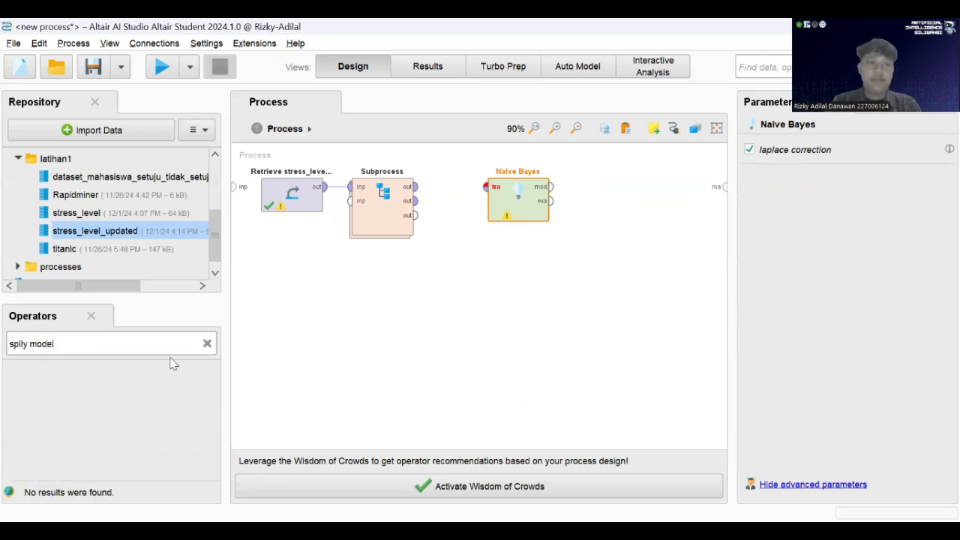
text( model)
key(ctrl+a)
text(appl)
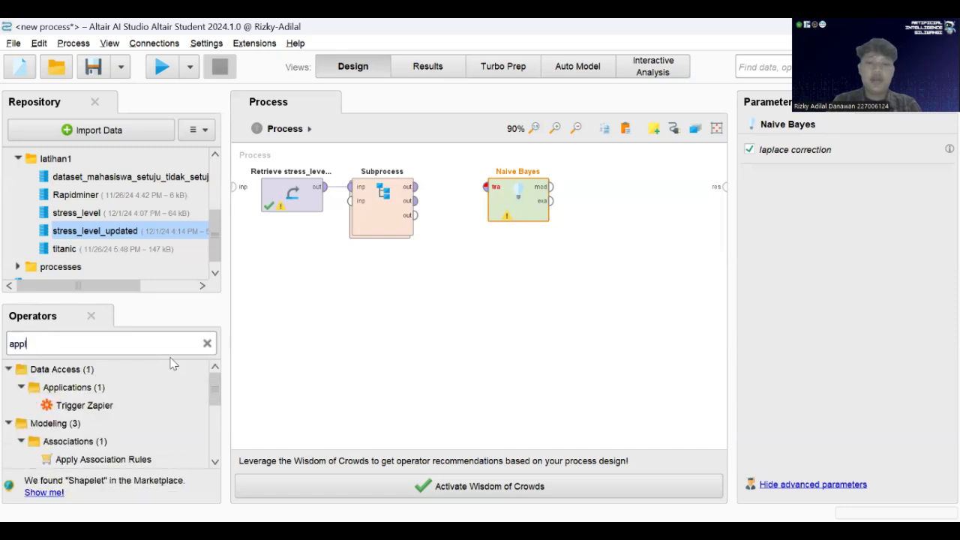
text(y mode)
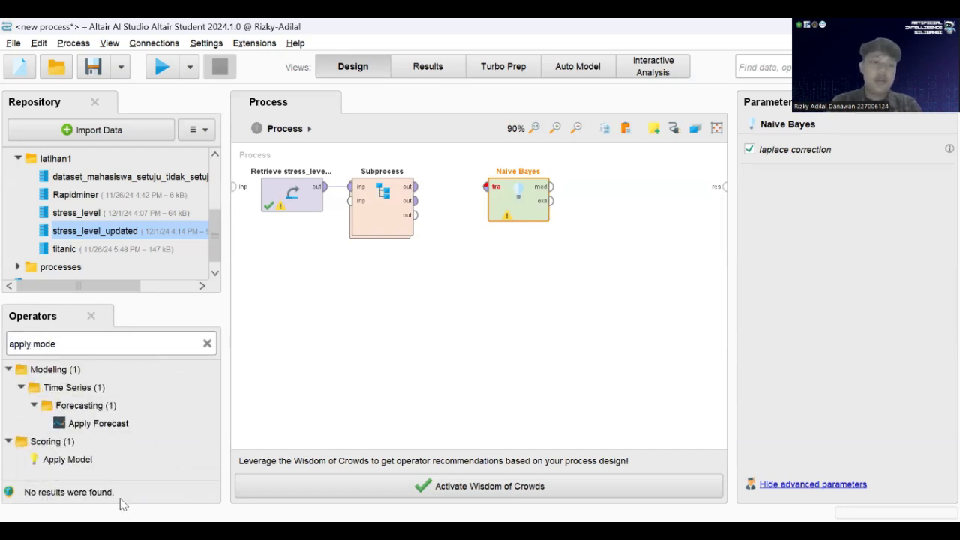
drag(81, 462, 508, 273)
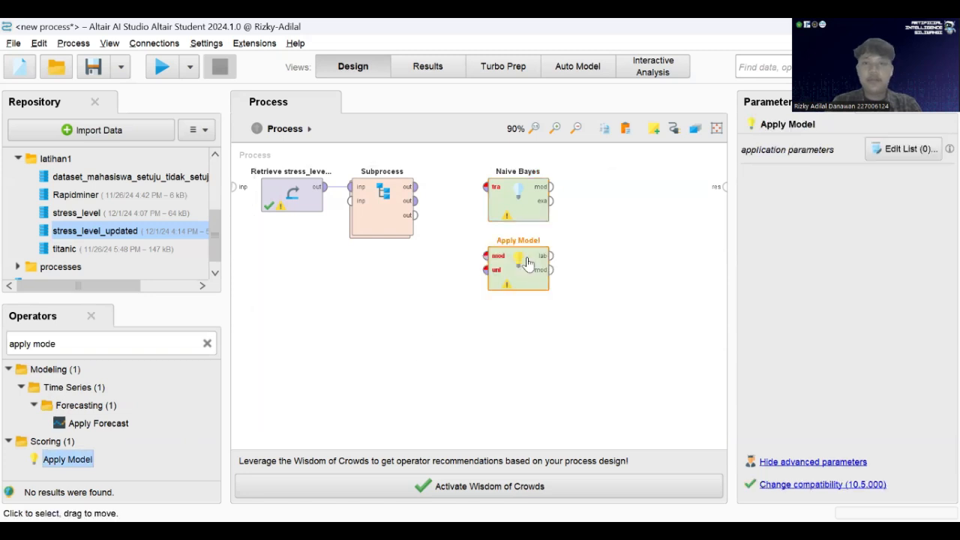
- Find the Performance (Classification) operator and place it beside Naive Bayes in the process
click(207, 345)
text(perfoma)
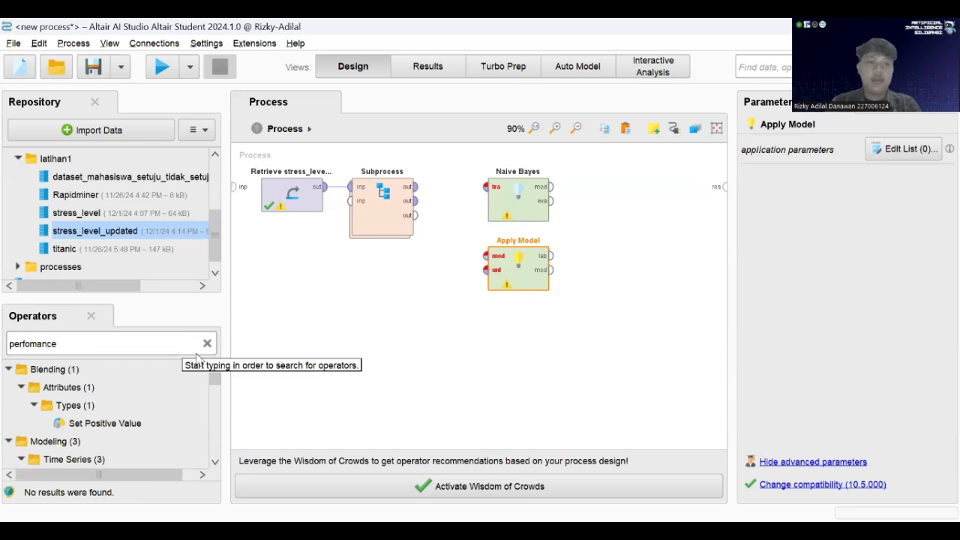
text(nce)
scroll(127, 405, down, 5)
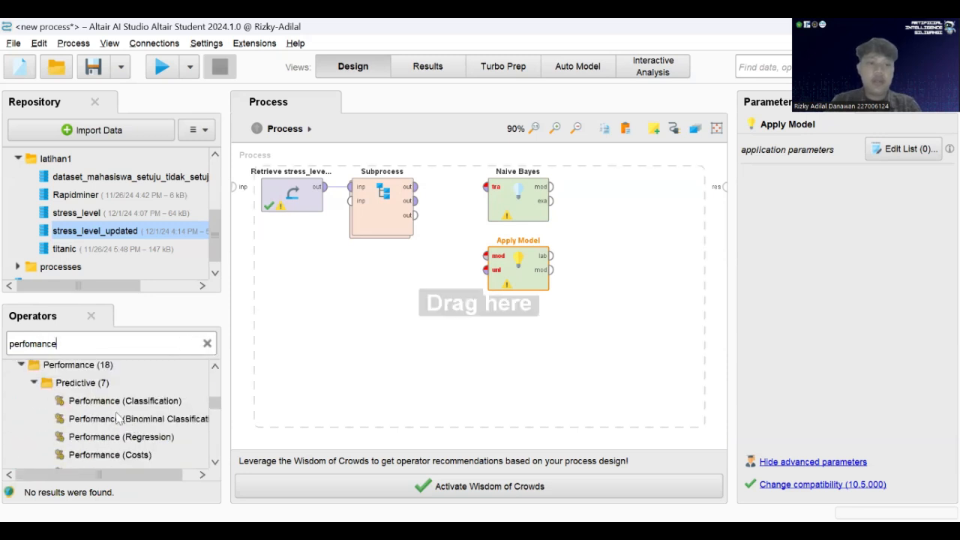
click(104, 403)
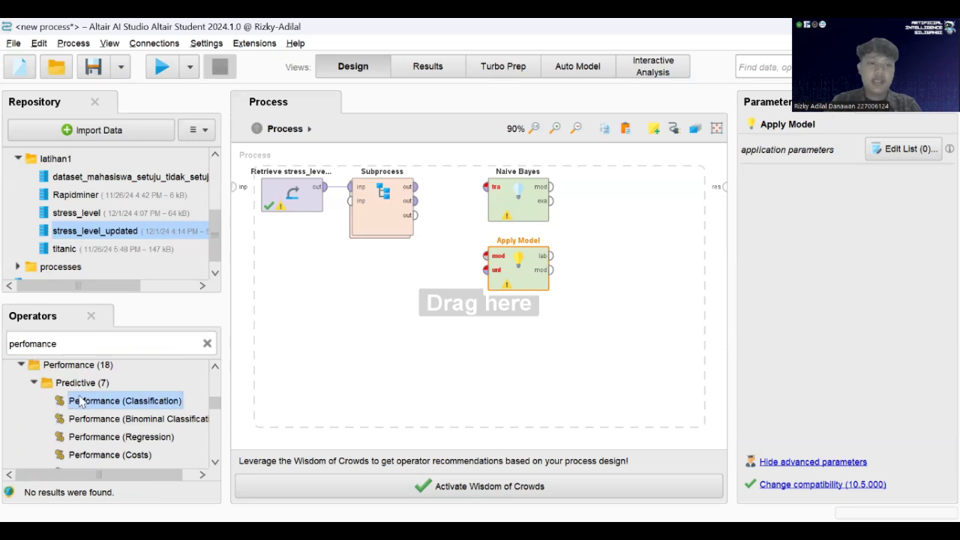
drag(93, 405, 632, 204)
- Connect the Subprocess's first output to Naive Bayes' training input and its second output to Apply Model's model input
click(416, 187)
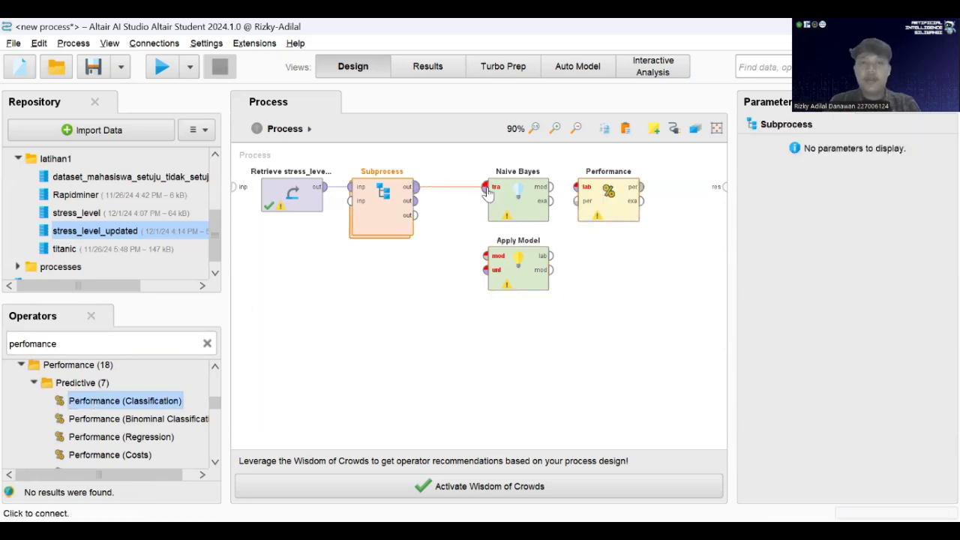
click(486, 189)
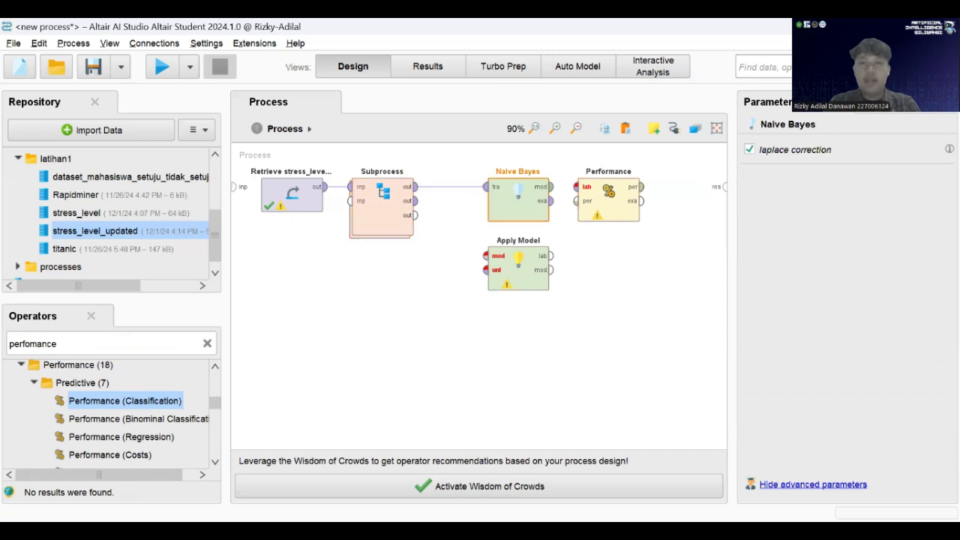
click(416, 200)
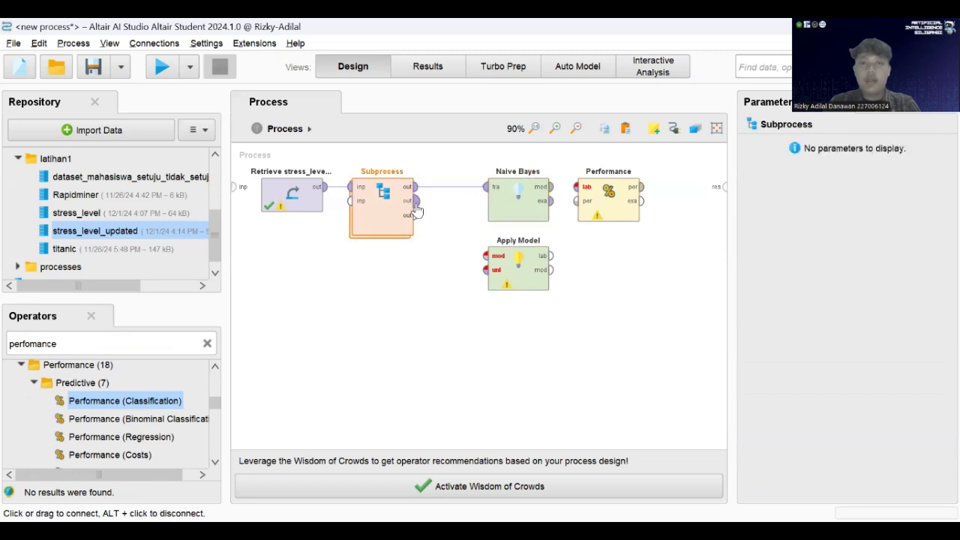
click(486, 255)
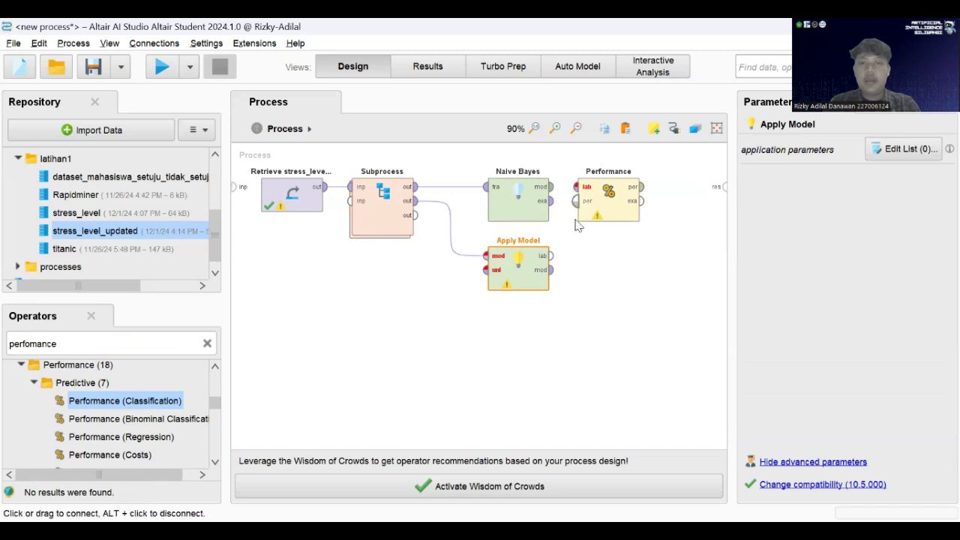
- Reroute the Subprocess's second output to Apply Model's unlabelled data input, and move Performance and Apply Model farther from Naive Bayes
click(602, 209)
drag(602, 208, 646, 208)
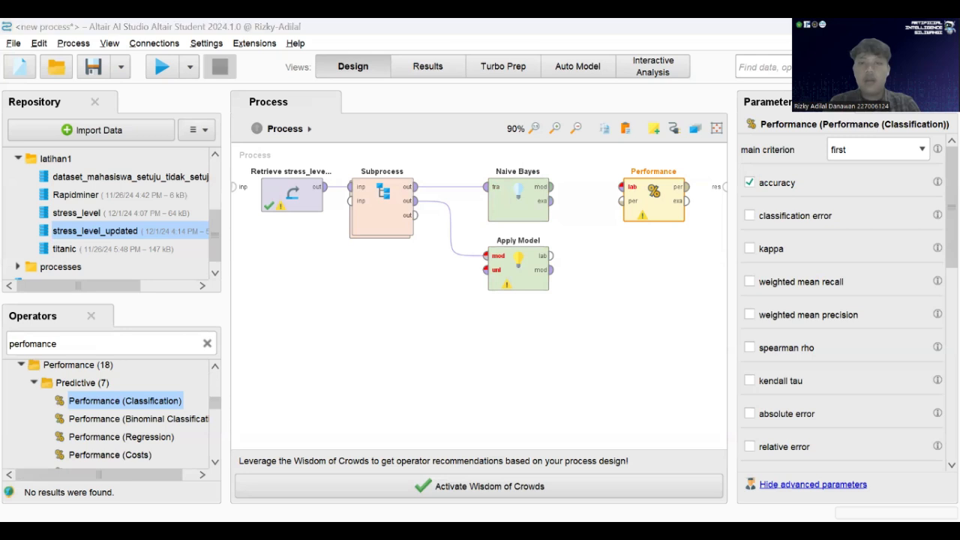
click(551, 187)
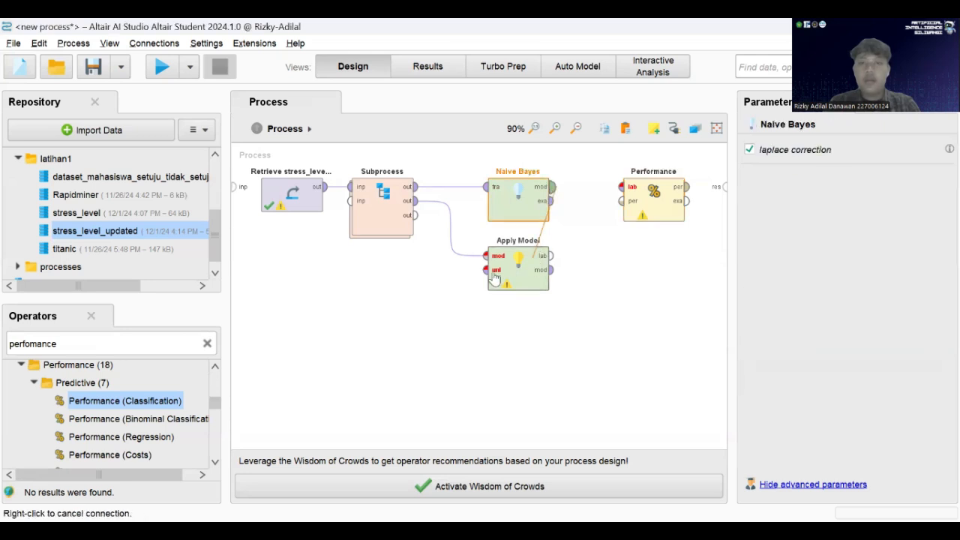
alt+click(451, 227)
click(414, 201)
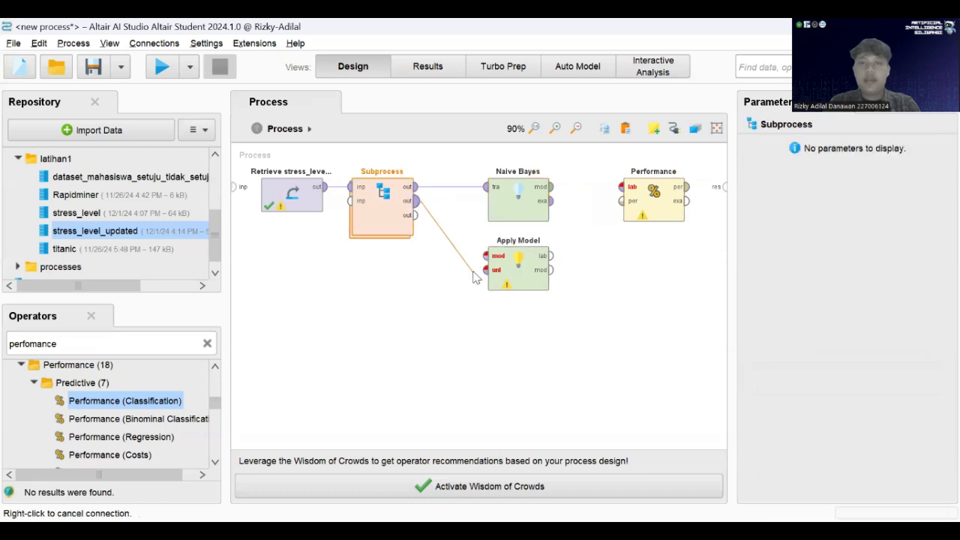
click(485, 270)
drag(524, 236, 524, 270)
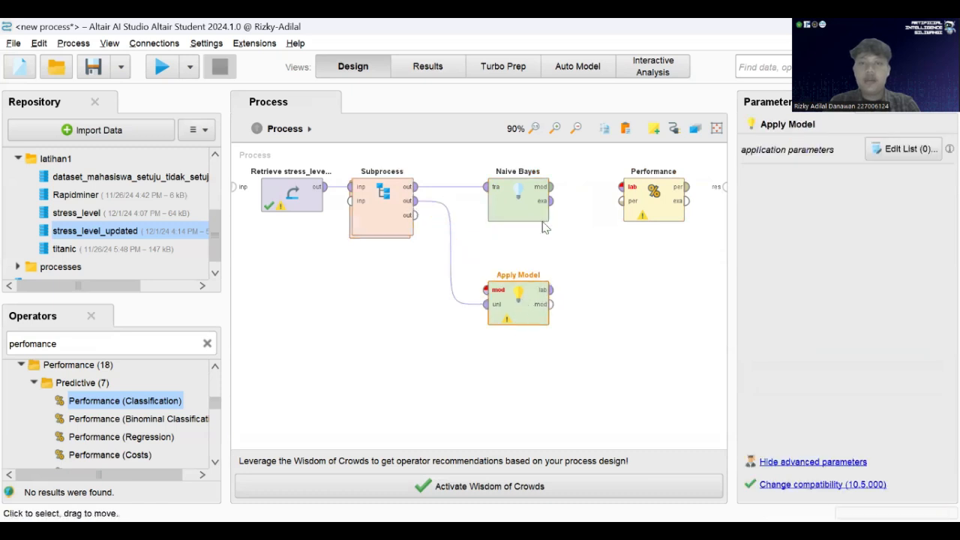
- Connect Naive Bayes' model output to Apply Model's model input
click(551, 187)
click(486, 289)
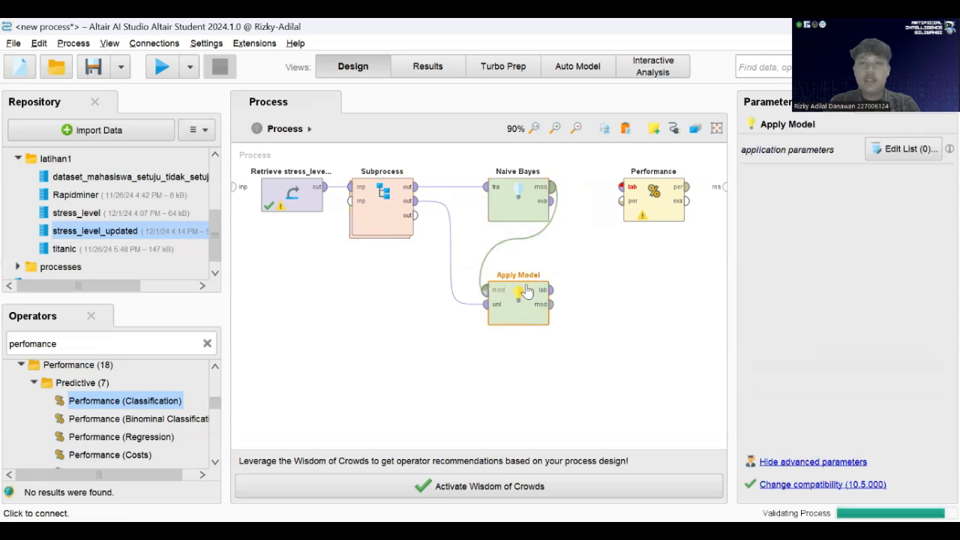
click(551, 201)
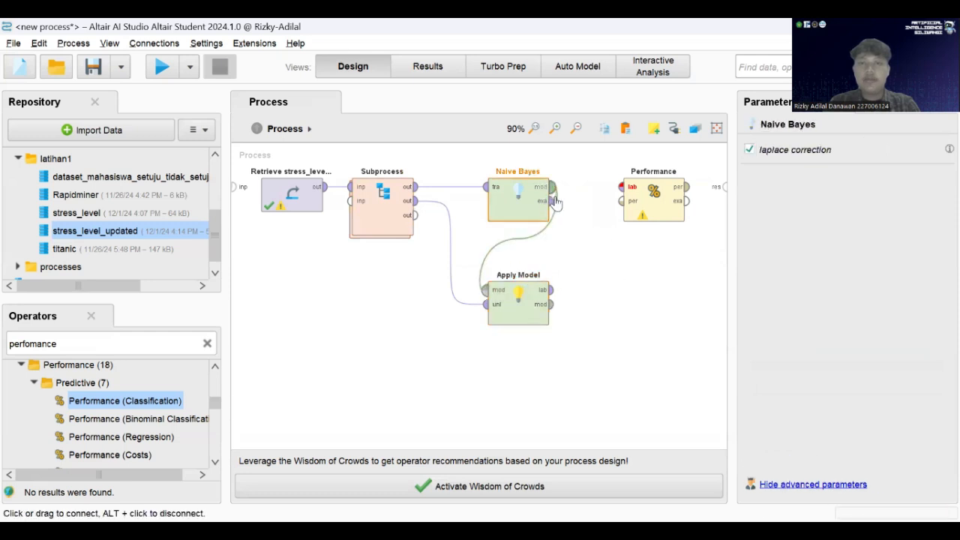
click(551, 200)
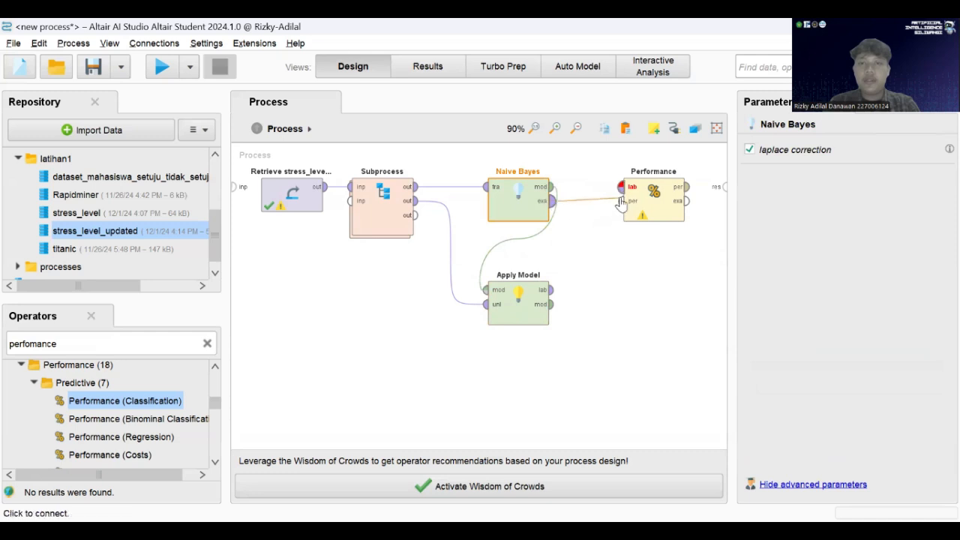
click(615, 209)
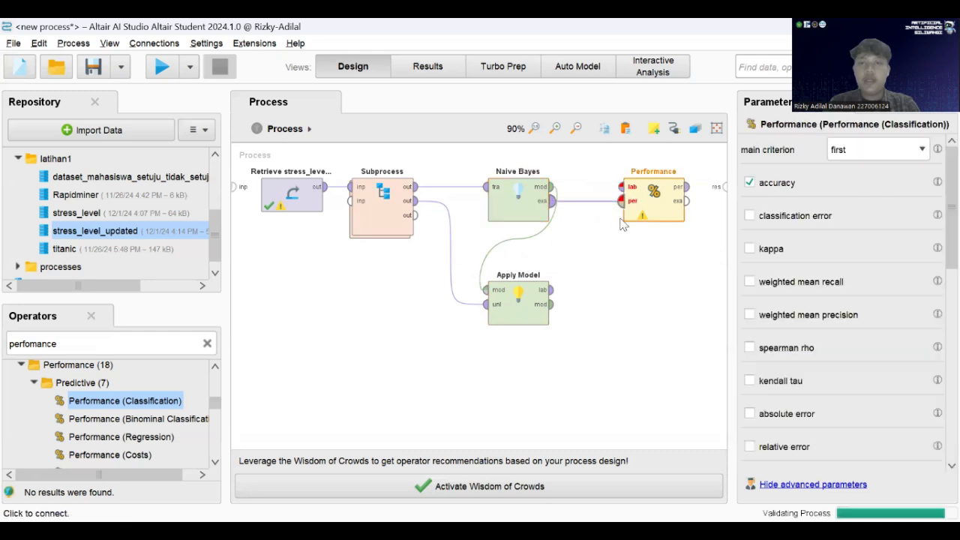
alt+click(582, 201)
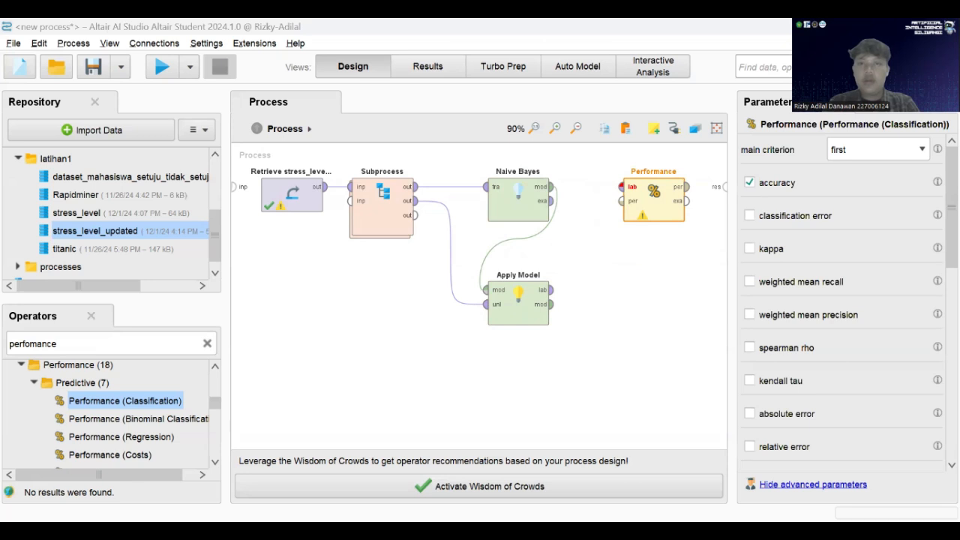
- Connect Apply Model's labelled data output to Performance, and Performance's performance and example set outputs to the first two process result ports
click(552, 290)
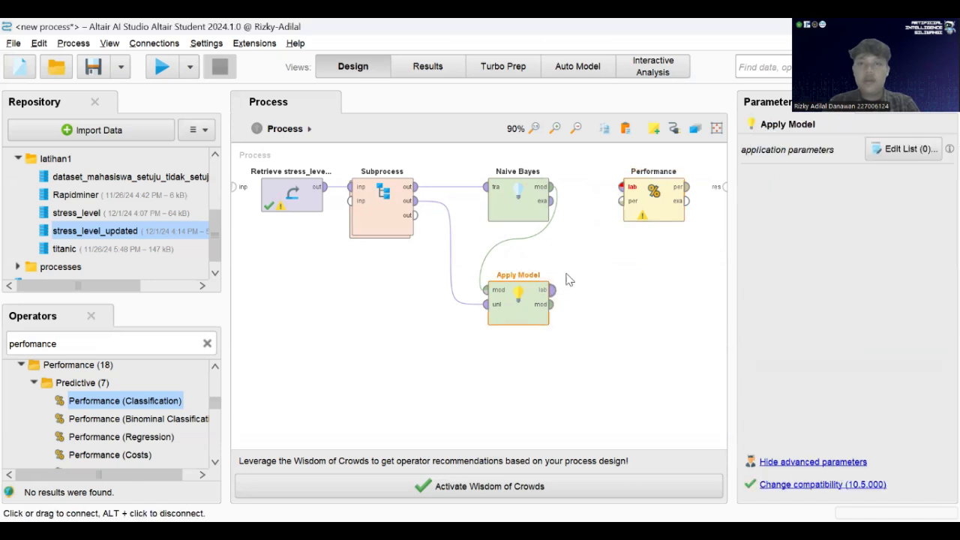
click(622, 187)
click(687, 186)
click(720, 188)
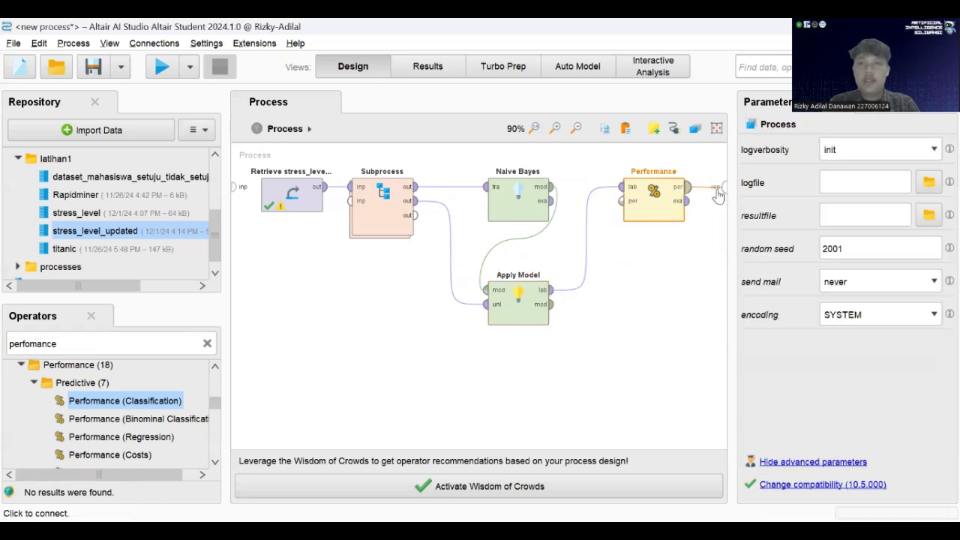
click(680, 200)
click(722, 198)
- Connect Naive Bayes' example set output to the third process result port and Apply Model's model output to the fourth
click(552, 200)
click(621, 200)
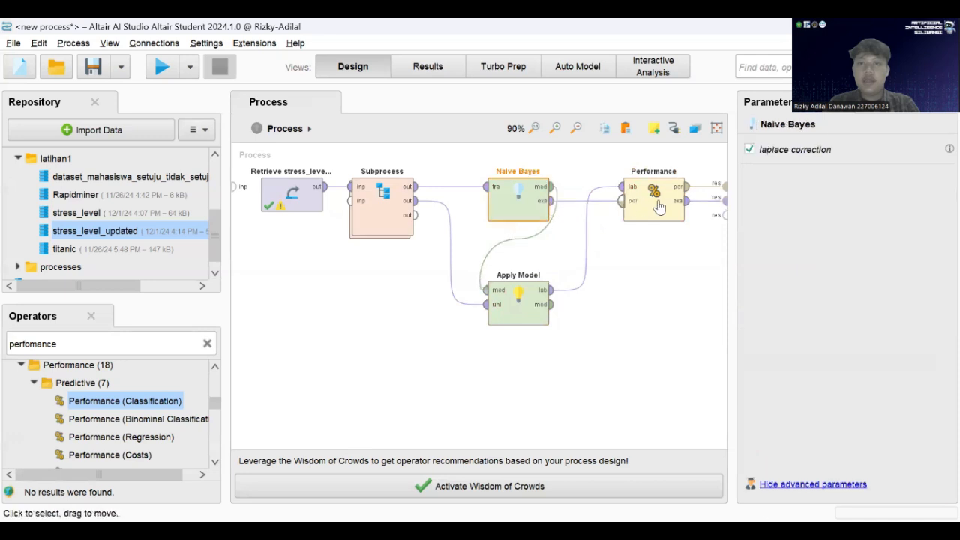
click(684, 200)
click(719, 215)
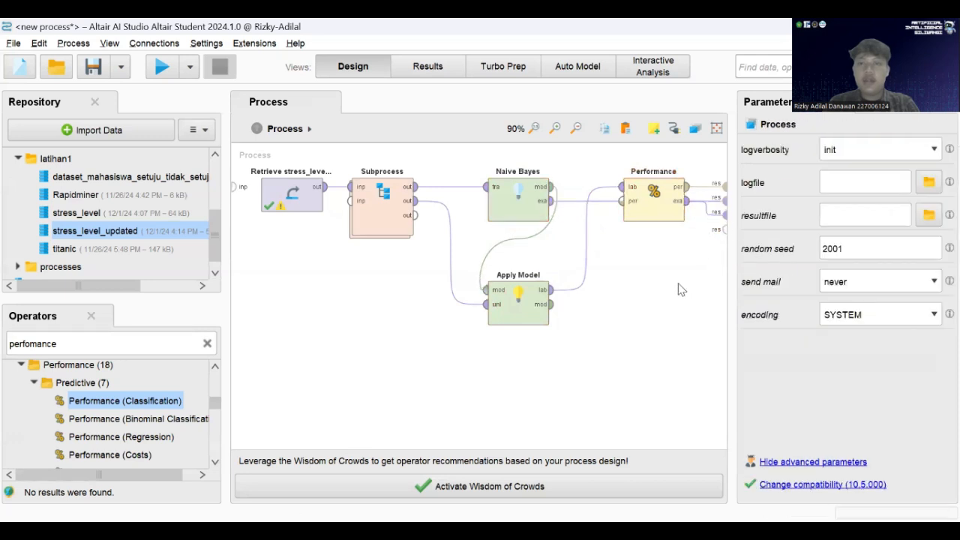
click(552, 304)
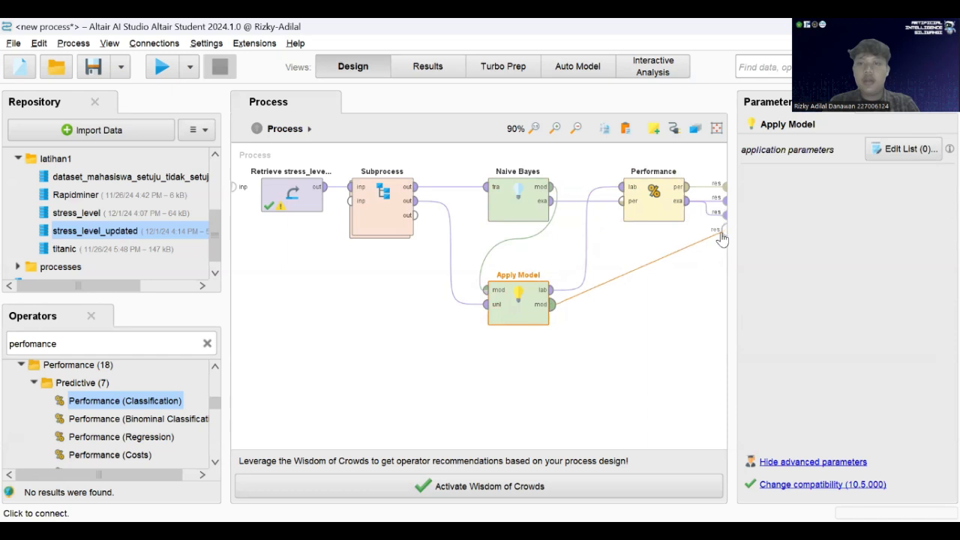
click(720, 233)
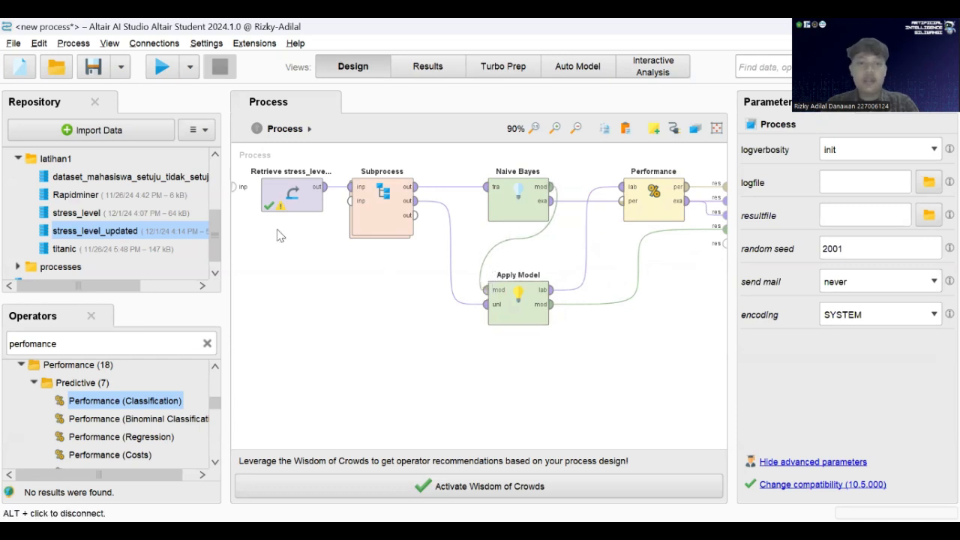
- Run the process and review the training rows in the Split Data example set
click(162, 67)
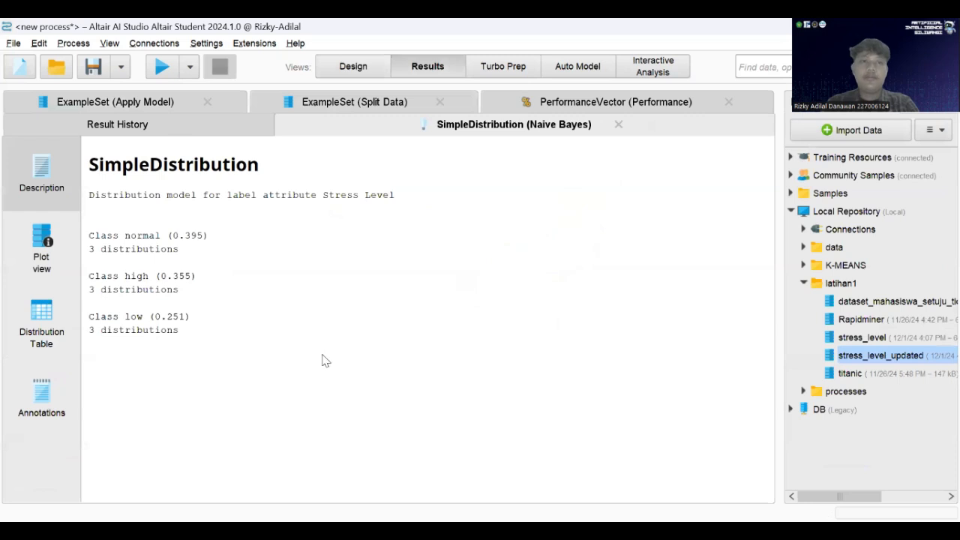
click(277, 108)
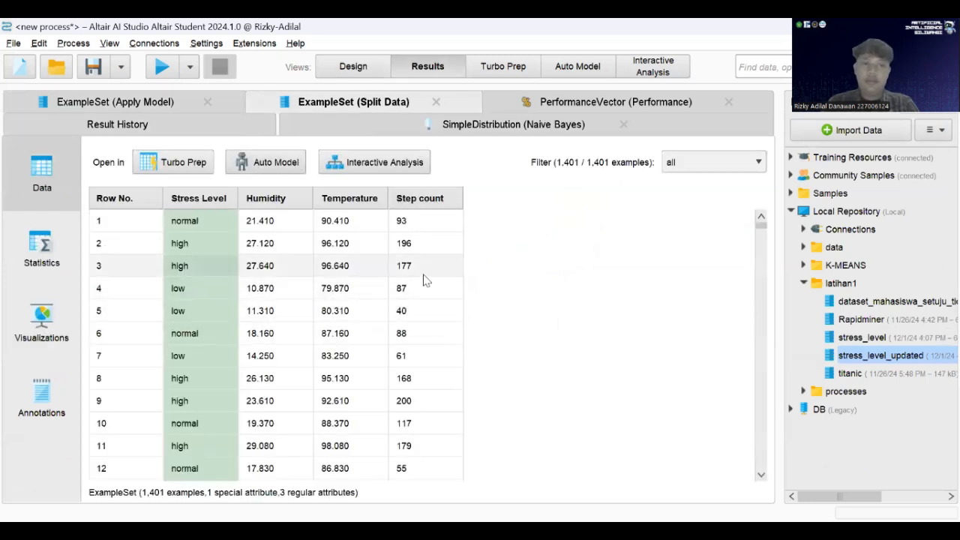
scroll(448, 288, down, 1)
scroll(449, 289, up, 1)
scroll(459, 300, down, 2)
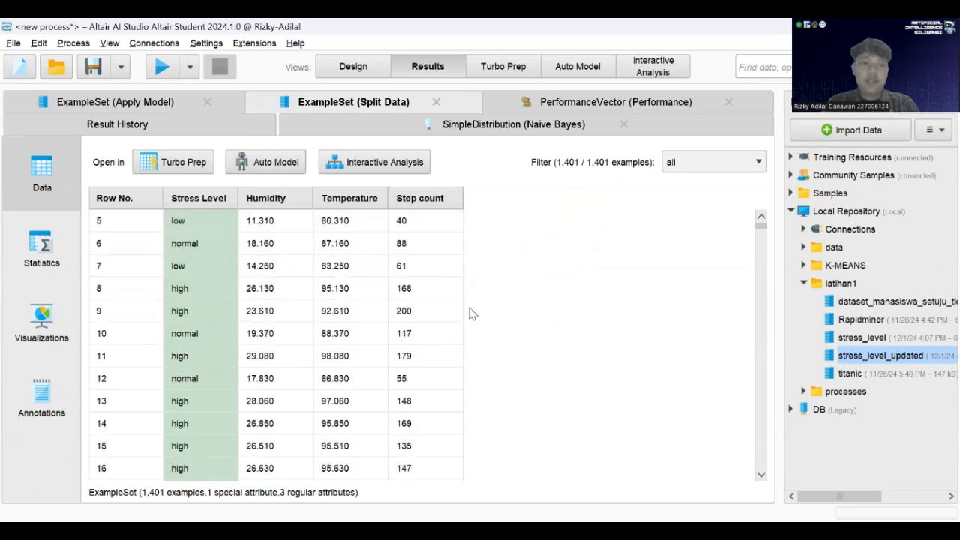
scroll(535, 344, up, 1)
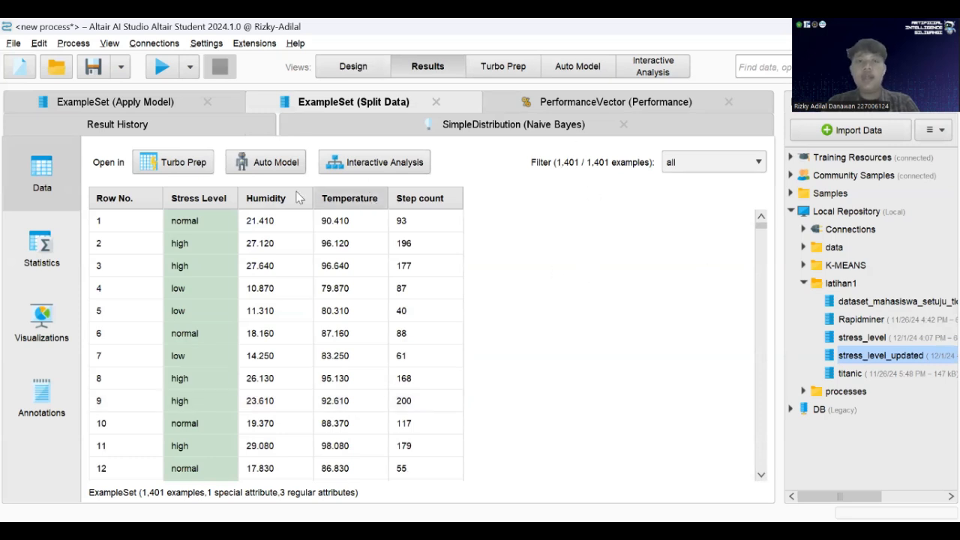
scroll(433, 367, down, 4)
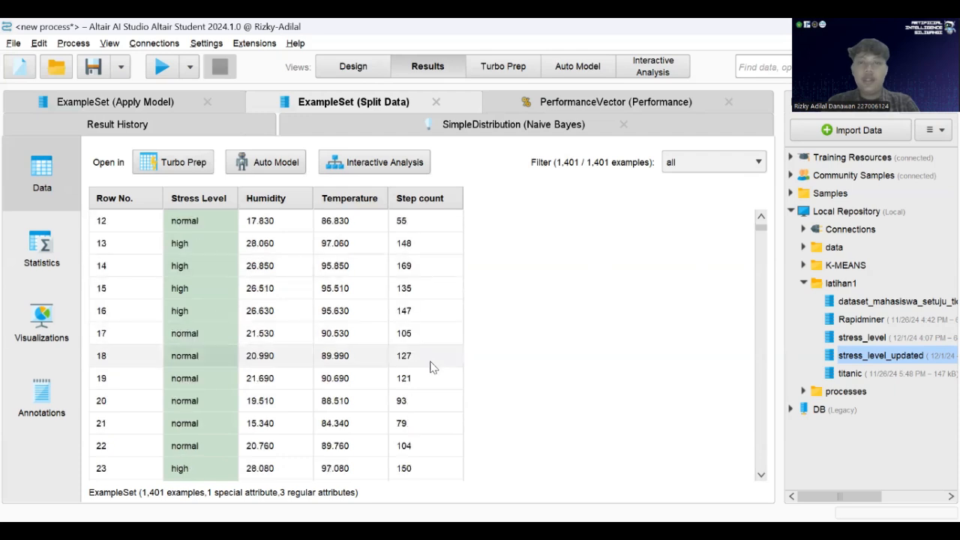
scroll(431, 366, up, 4)
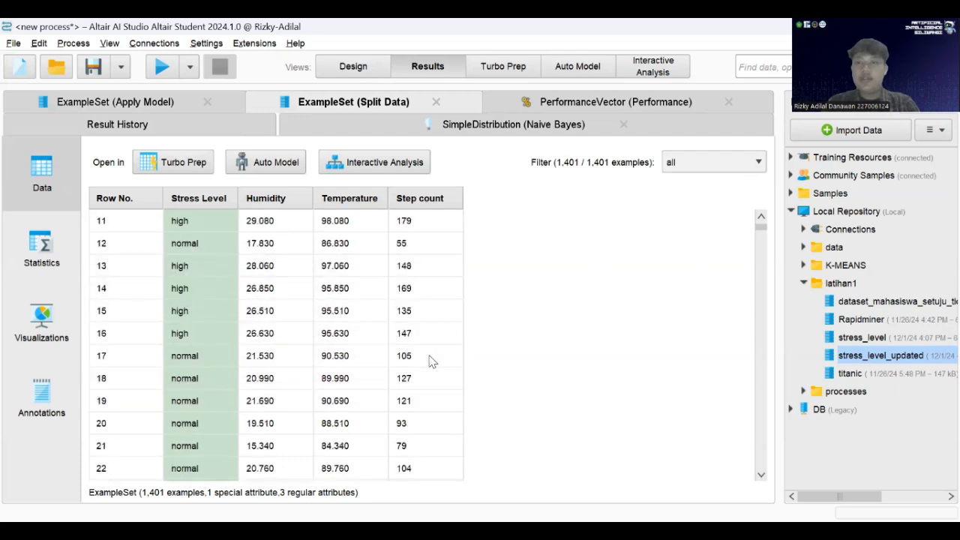
- Compare the actual and predicted stress levels in the Apply Model example set, widening the prediction column to show its full heading
click(149, 100)
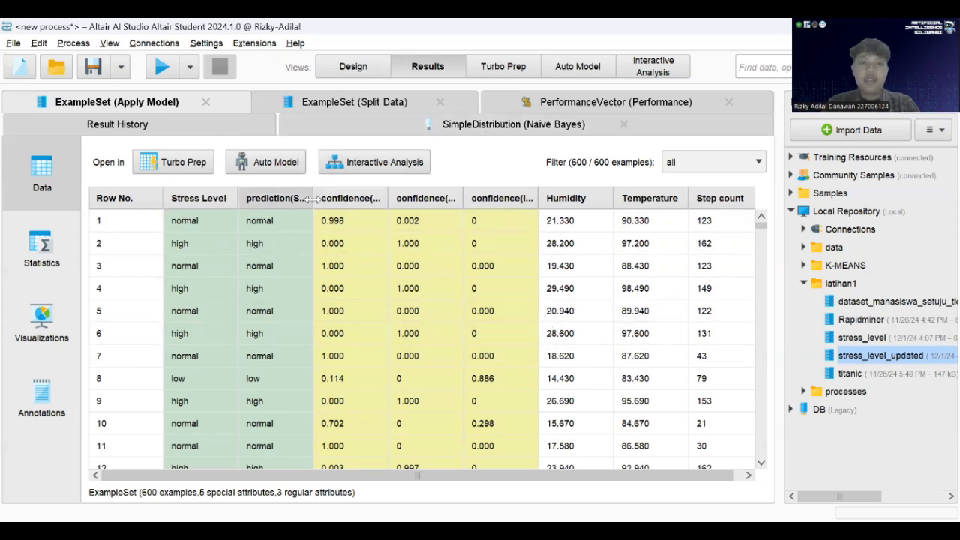
drag(311, 198, 333, 198)
click(315, 107)
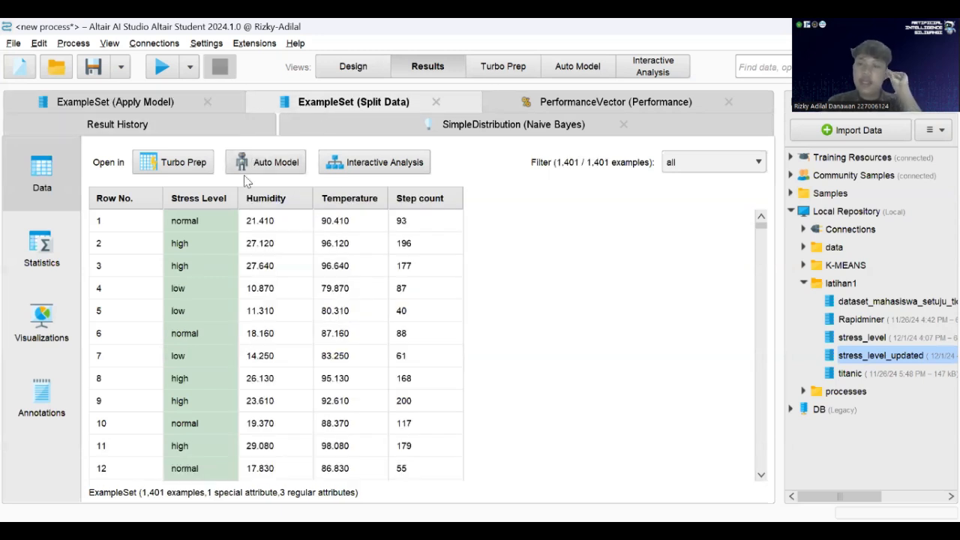
click(173, 108)
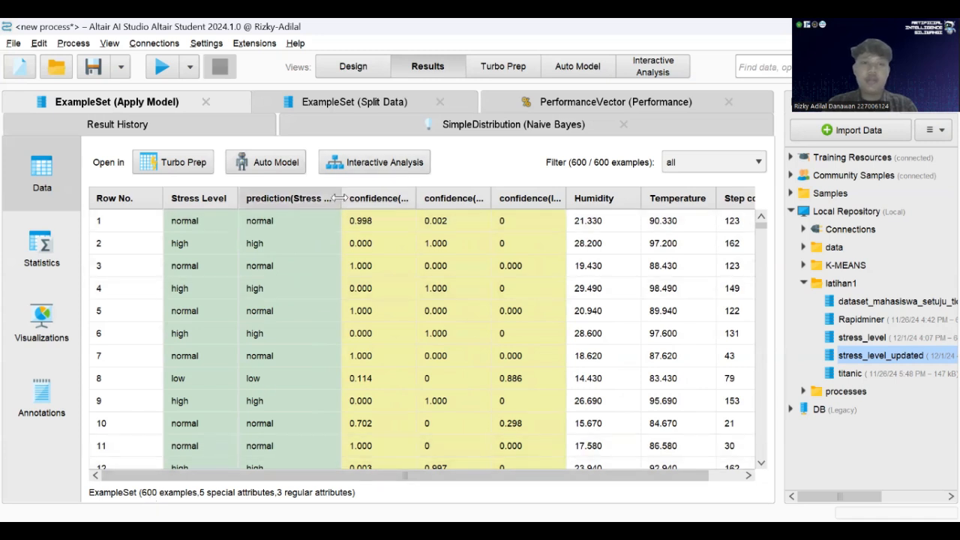
drag(340, 197, 366, 198)
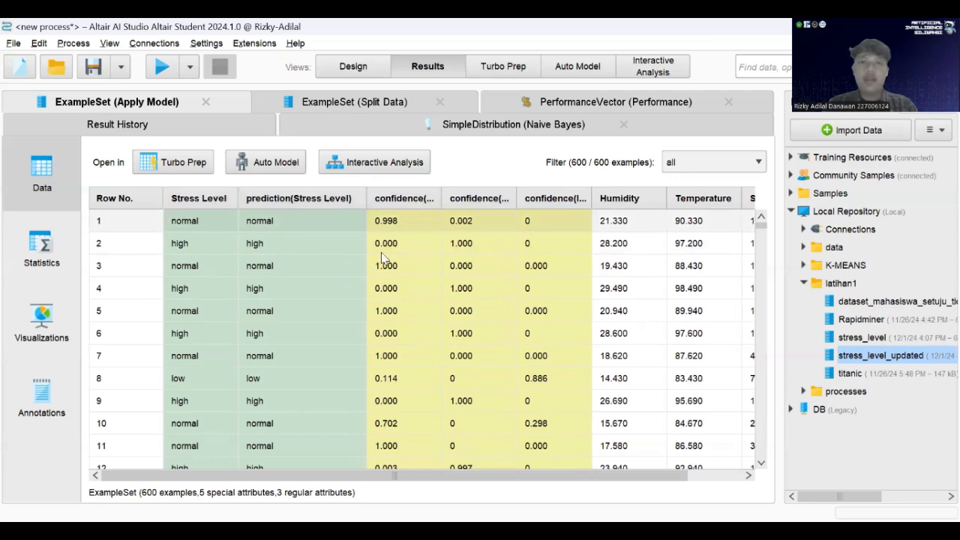
scroll(381, 259, down, 4)
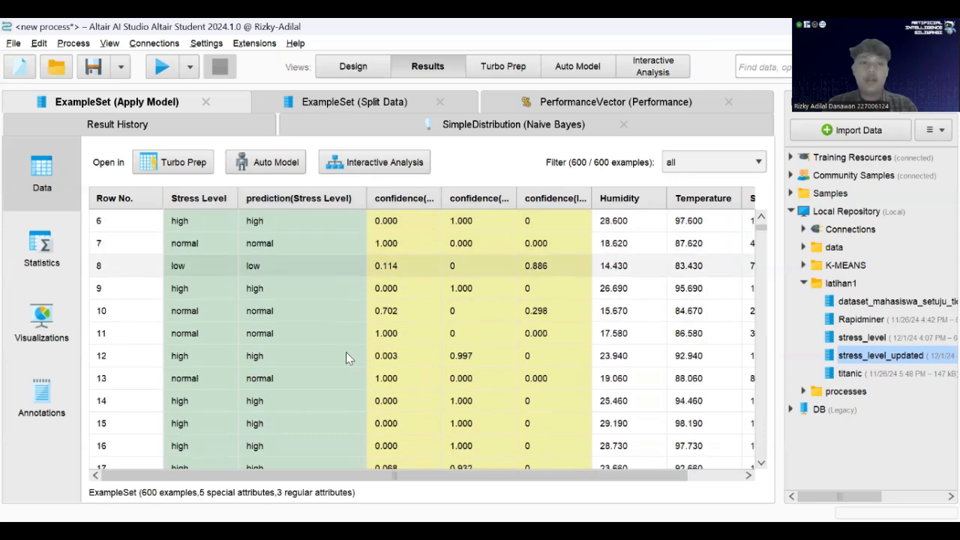
- Examine the Naive Bayes model's class distribution for each stress level and its distribution table of means and standard deviations
click(525, 129)
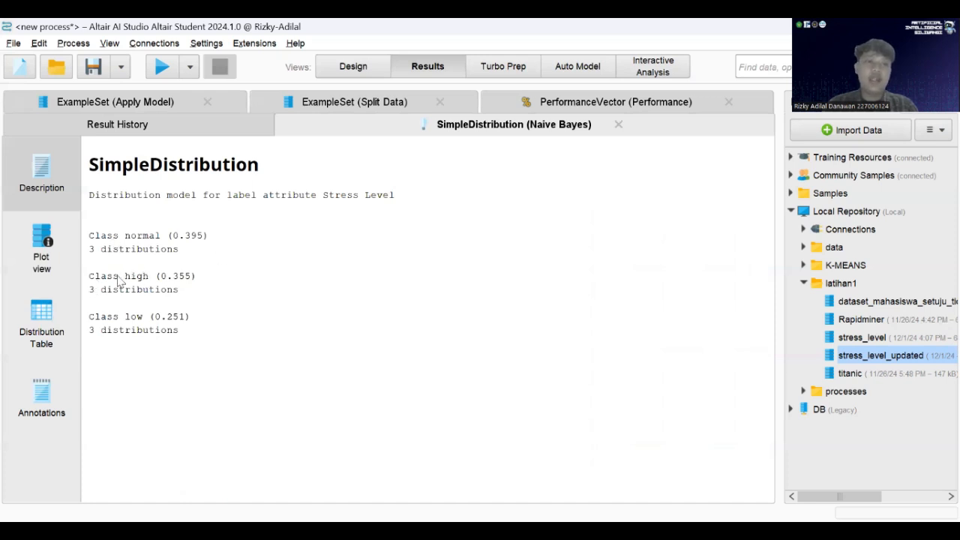
drag(95, 276, 197, 279)
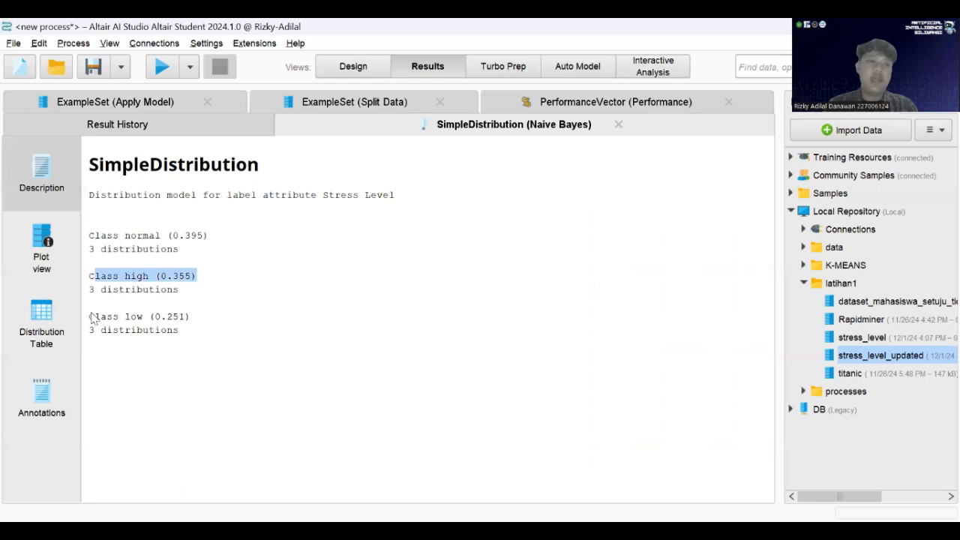
drag(92, 315, 200, 321)
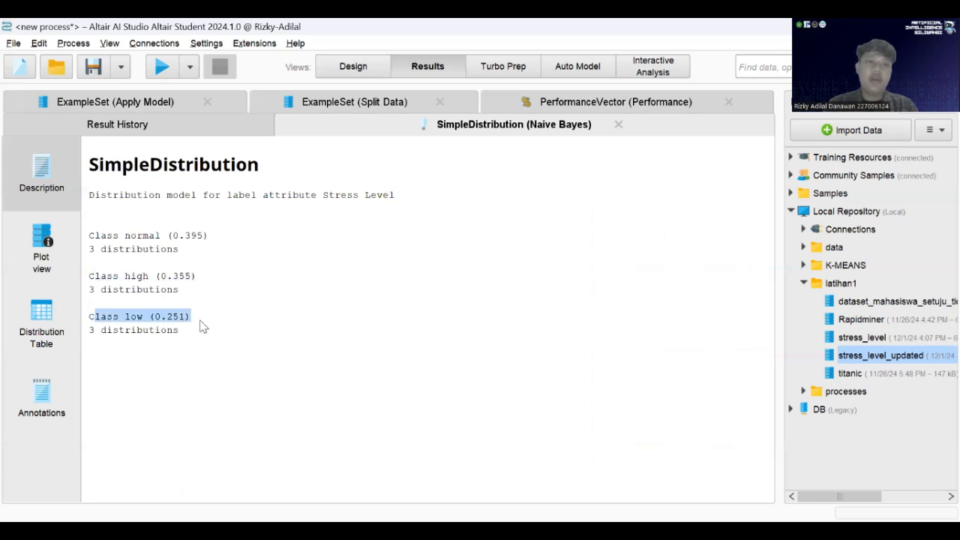
click(381, 237)
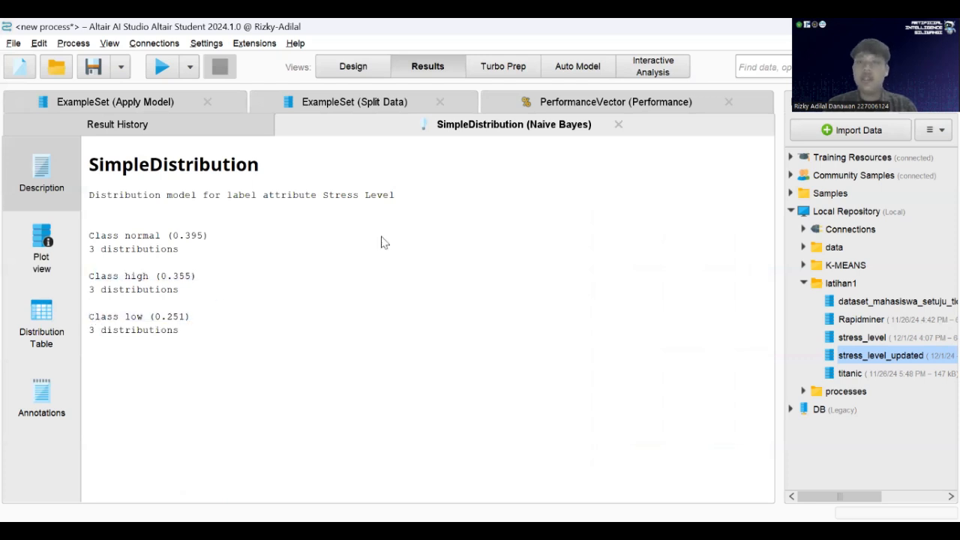
click(544, 110)
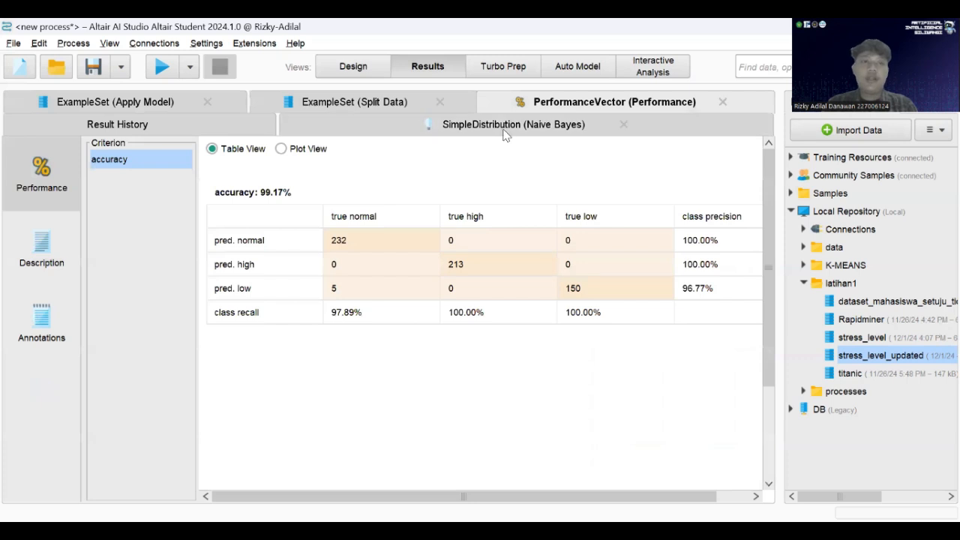
click(504, 132)
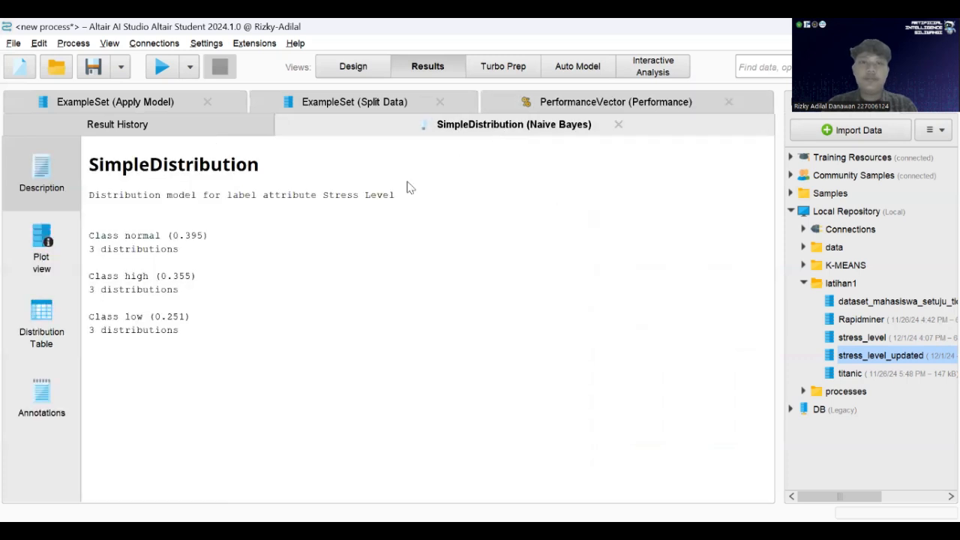
click(36, 321)
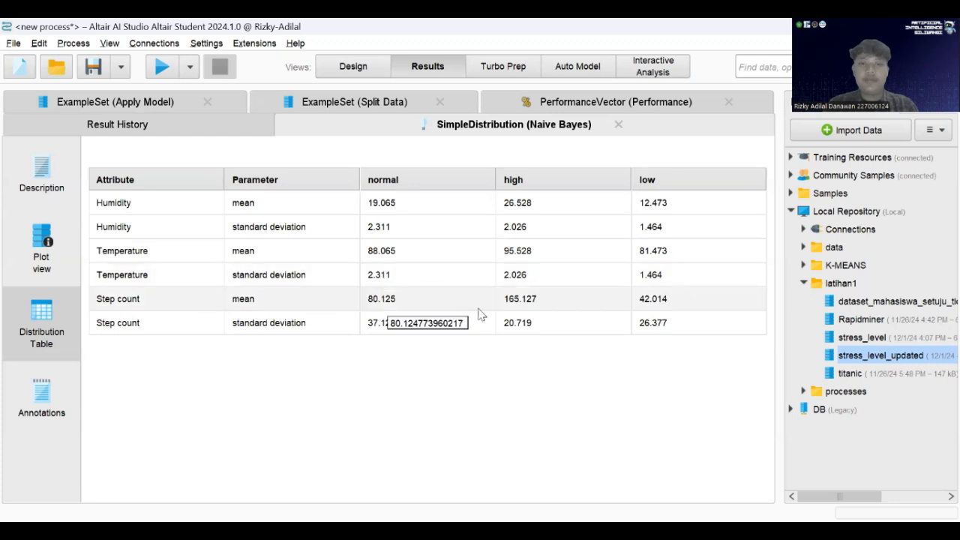
- Check the classification accuracy and confusion matrix in the performance results
click(555, 111)
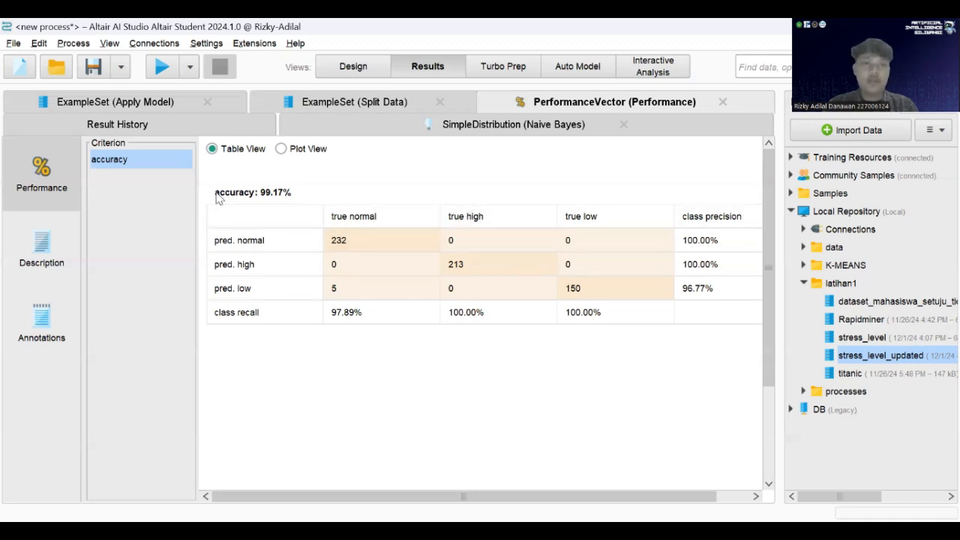
drag(216, 195, 309, 197)
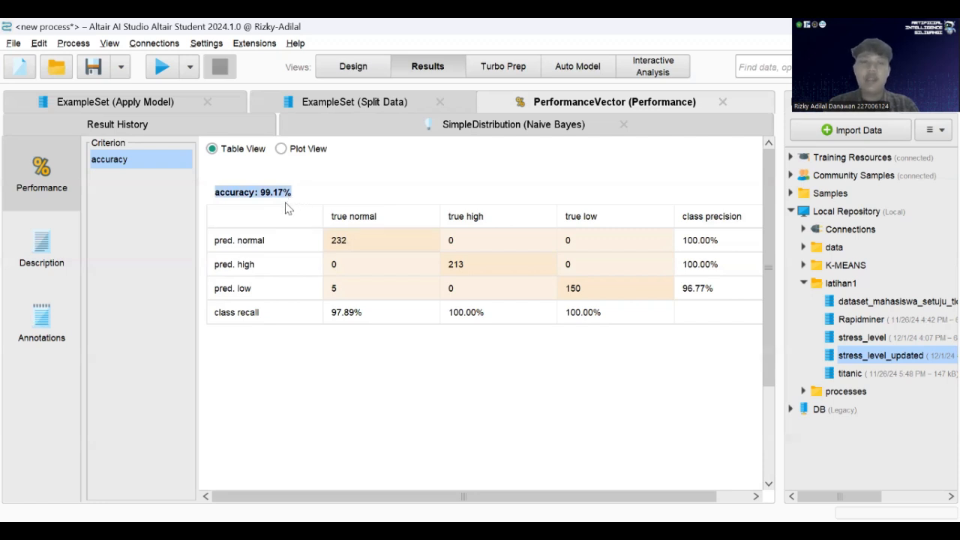
click(293, 192)
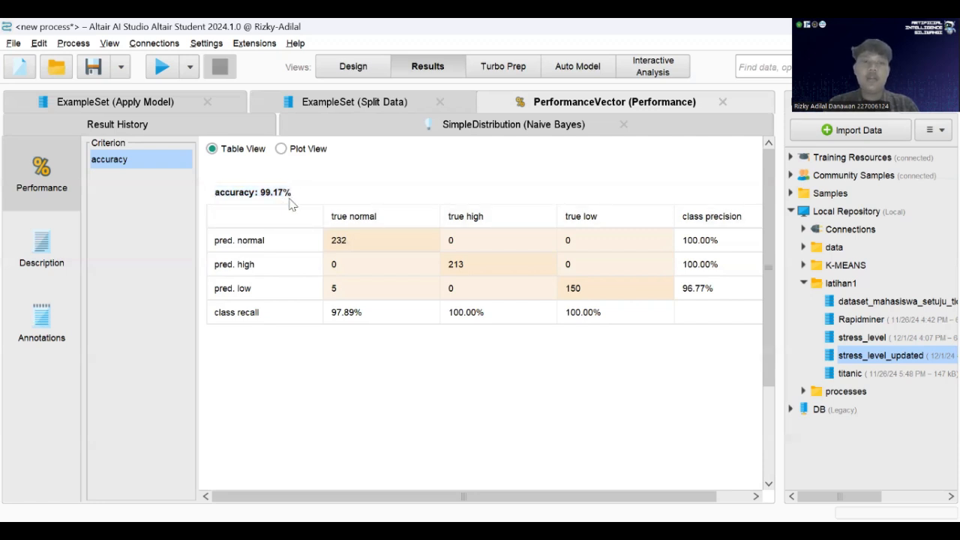
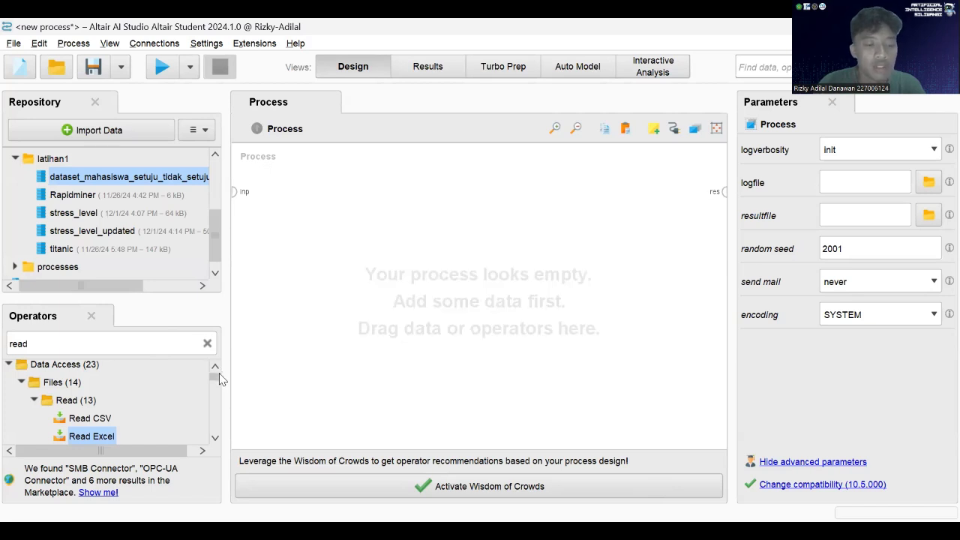
- Add a Read Excel operator and load all cells of dataset_mahasiswa_setuju_tidak_setuju.xlsx through its import wizard, keeping row 1 as the header
click(88, 438)
double_click(89, 438)
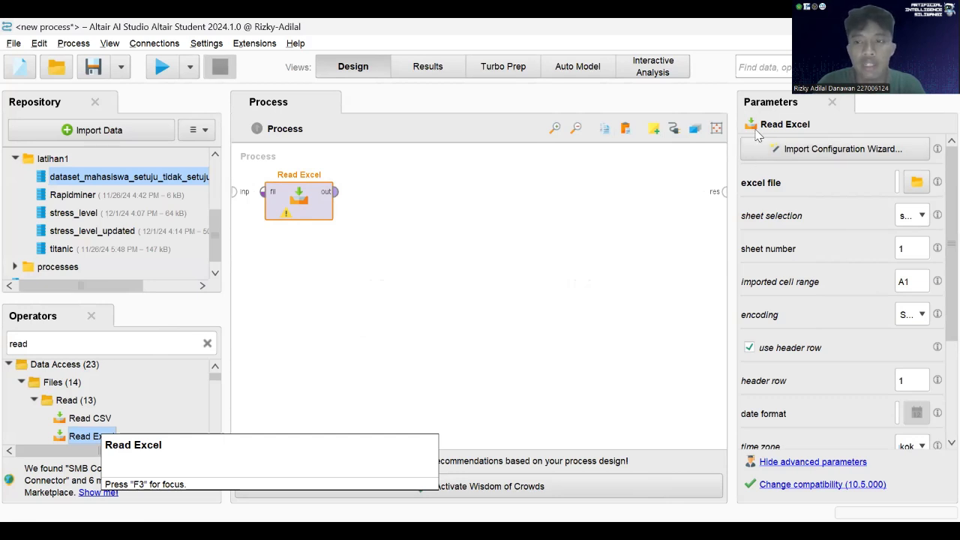
click(814, 152)
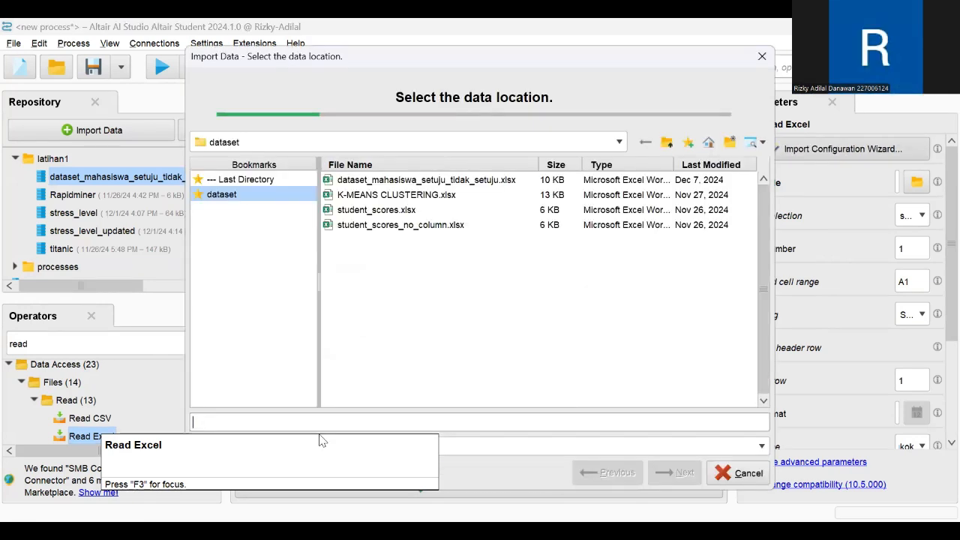
click(380, 184)
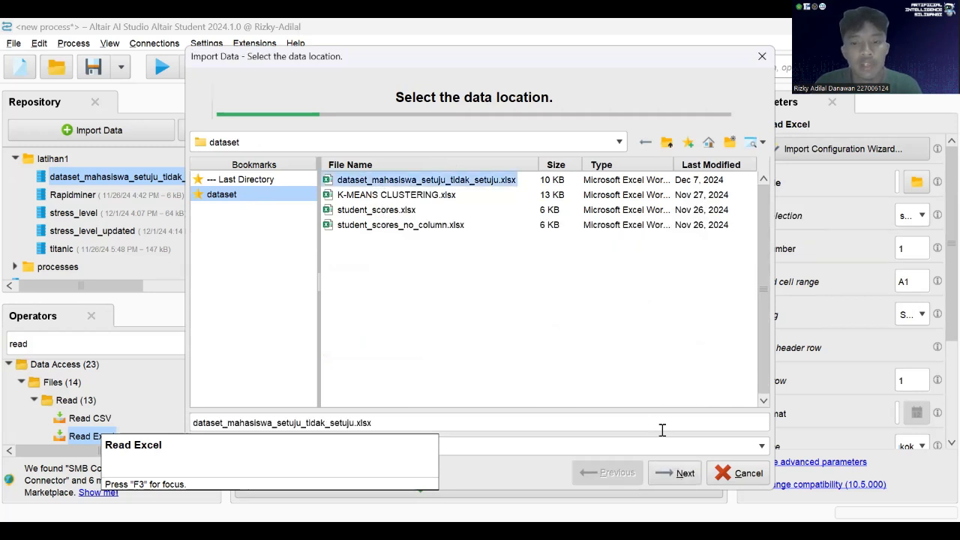
click(681, 474)
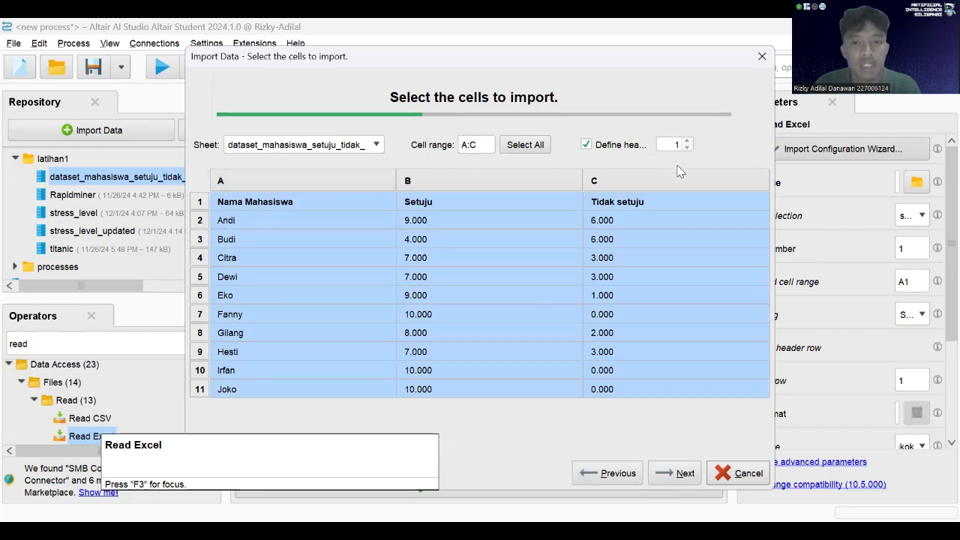
click(669, 473)
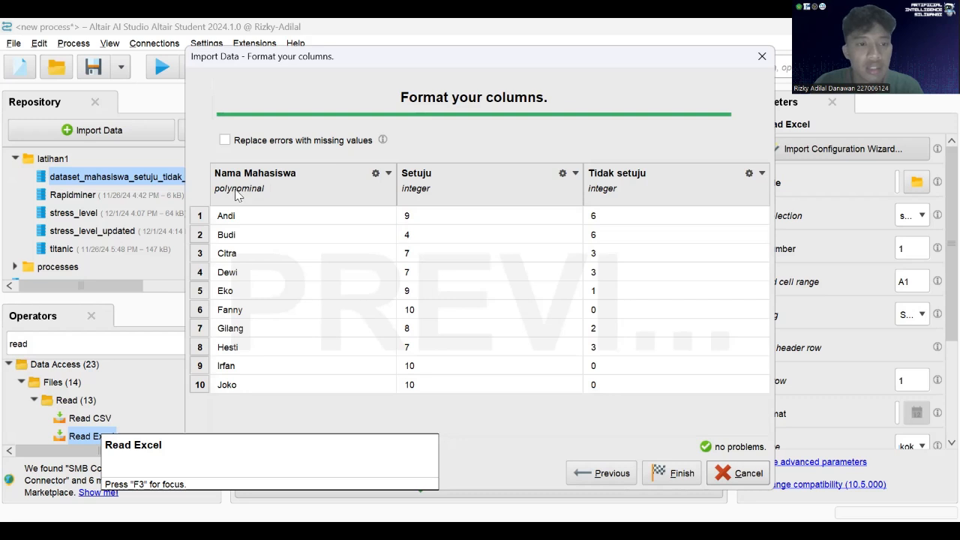
- Set the role of the Nama Mahasiswa column to Id and finish the import configuration
click(376, 174)
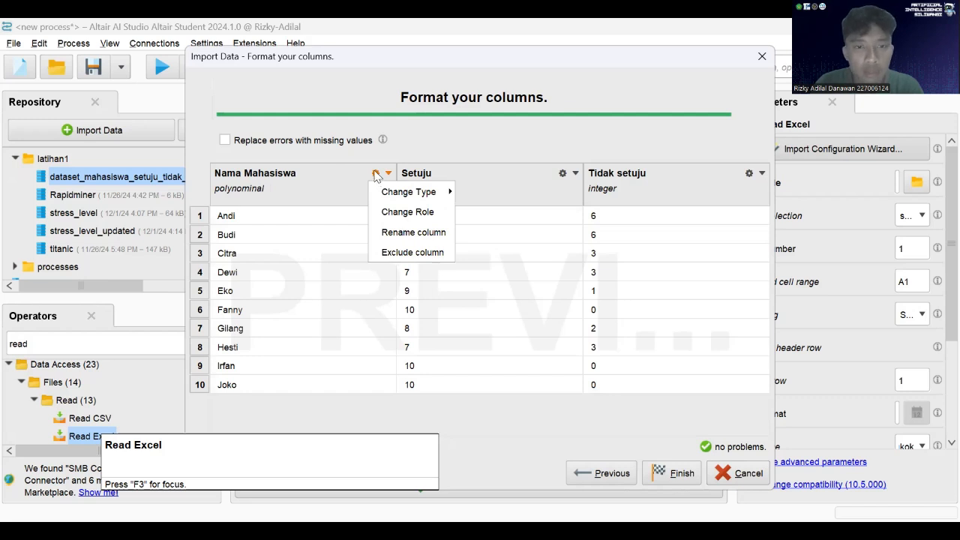
click(415, 212)
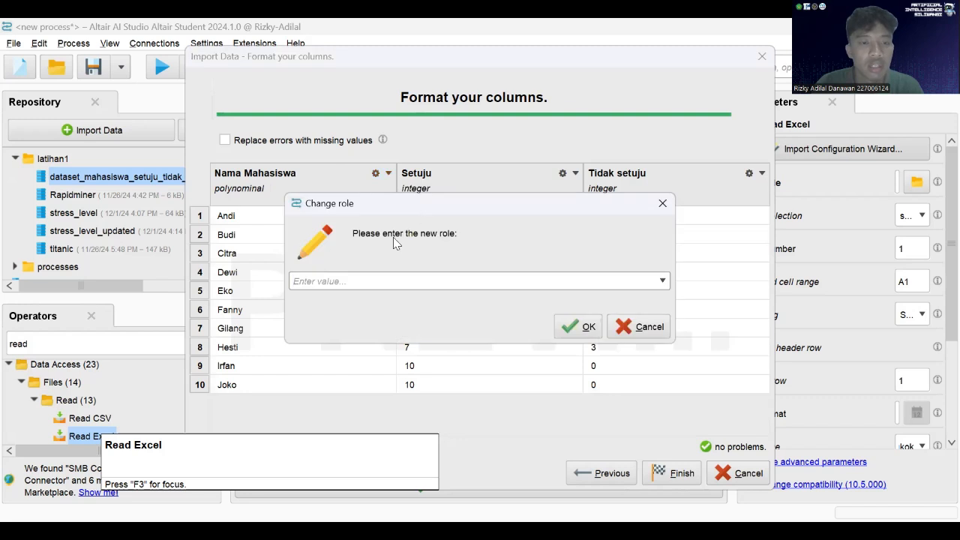
text(Id)
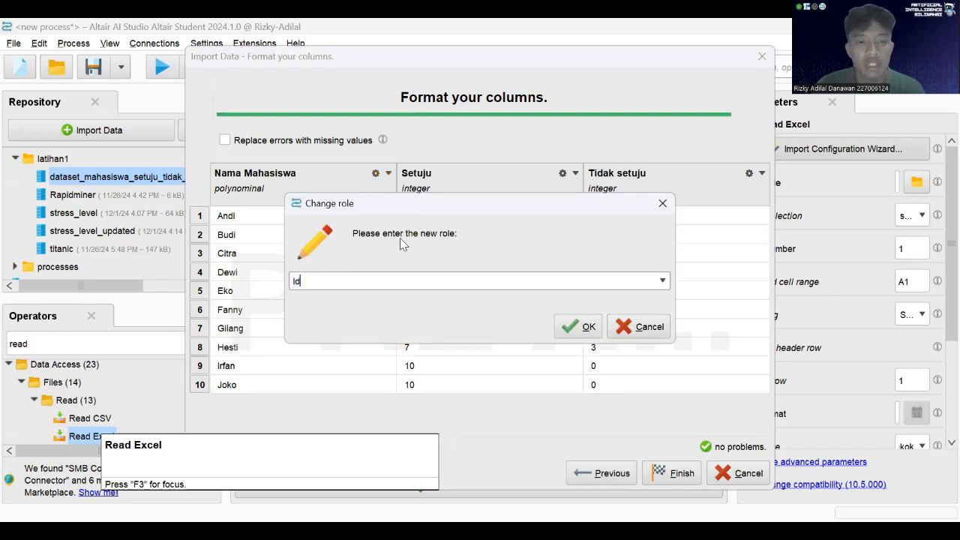
click(588, 330)
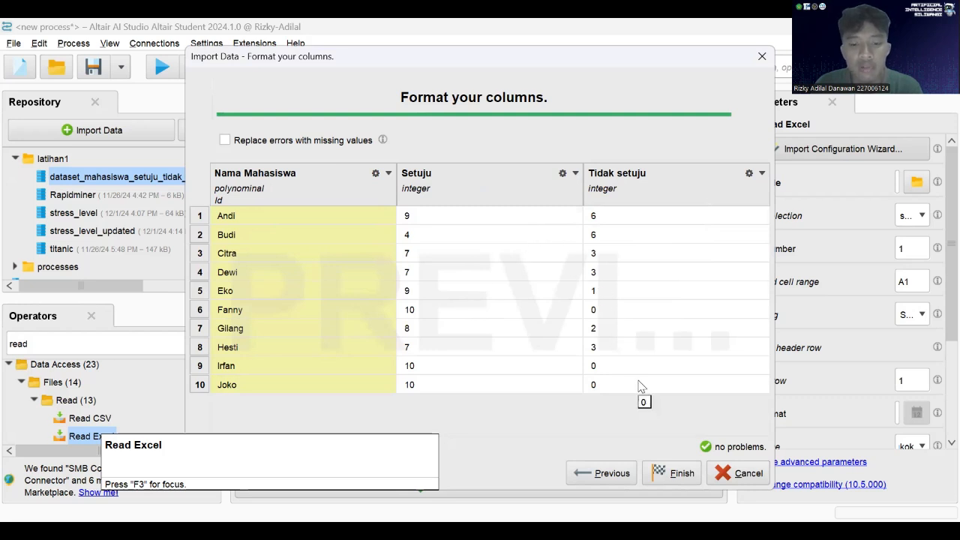
click(672, 474)
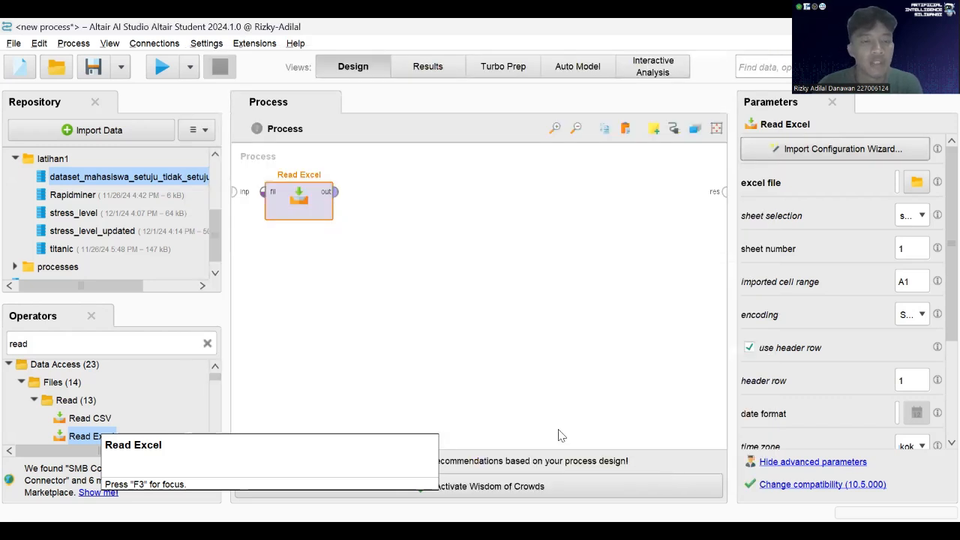
- Search the operators for k-mean and add the standard k-Means clustering operator to the process
click(206, 346)
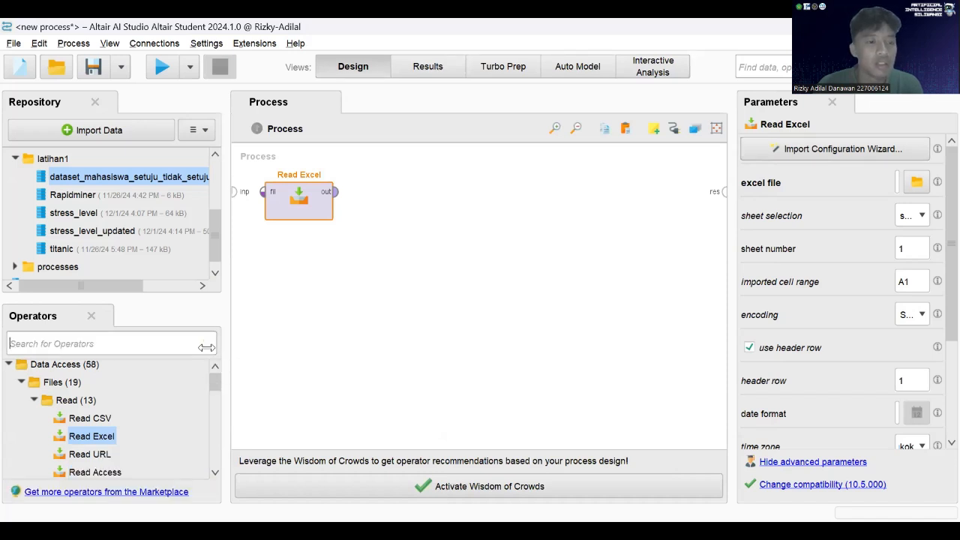
text(k)
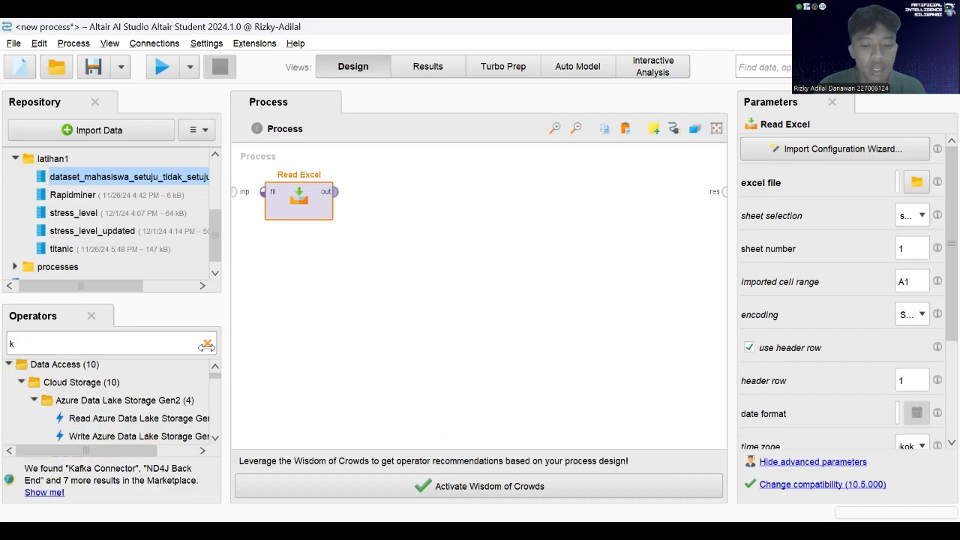
text(-mean)
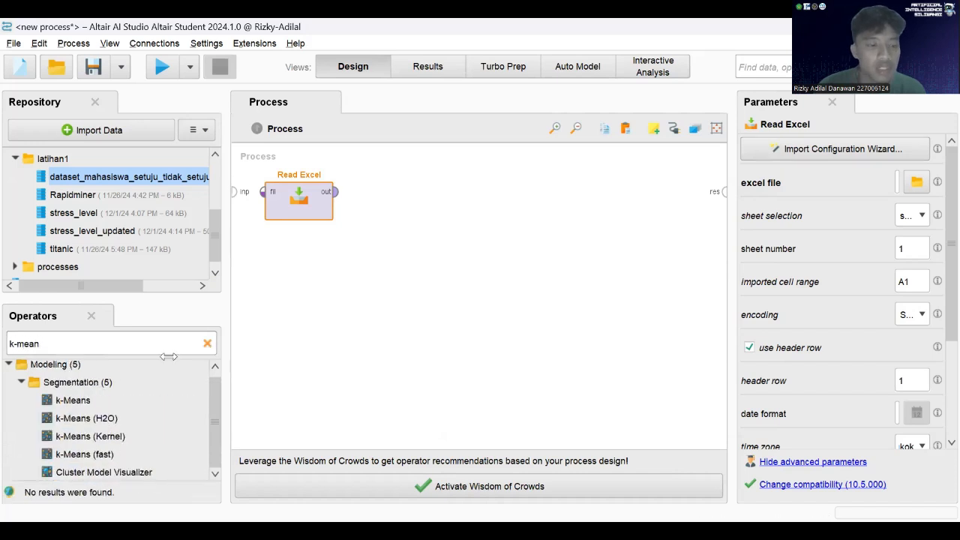
drag(57, 402, 53, 409)
double_click(73, 402)
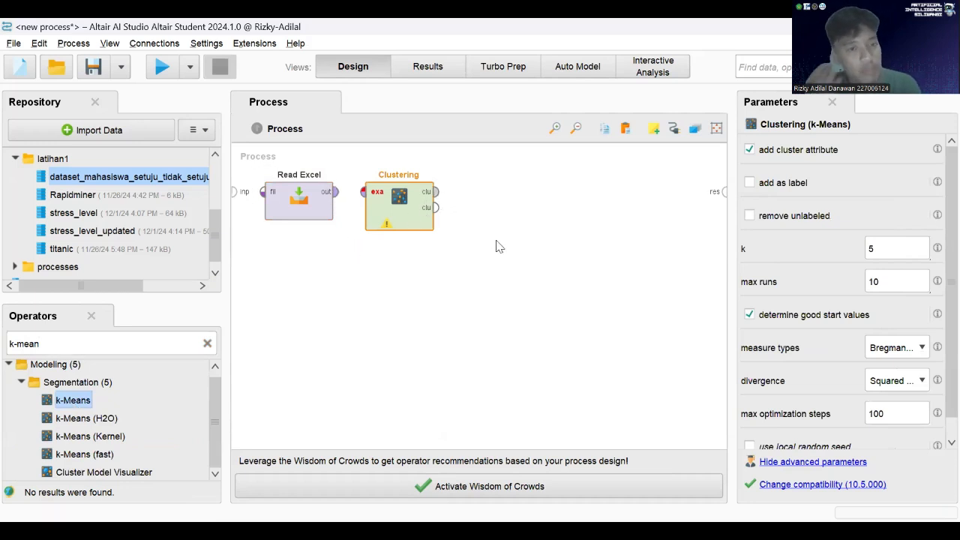
- Connect Read Excel to the Clustering operator, link its cluster model output to the process result, and run the process
click(336, 194)
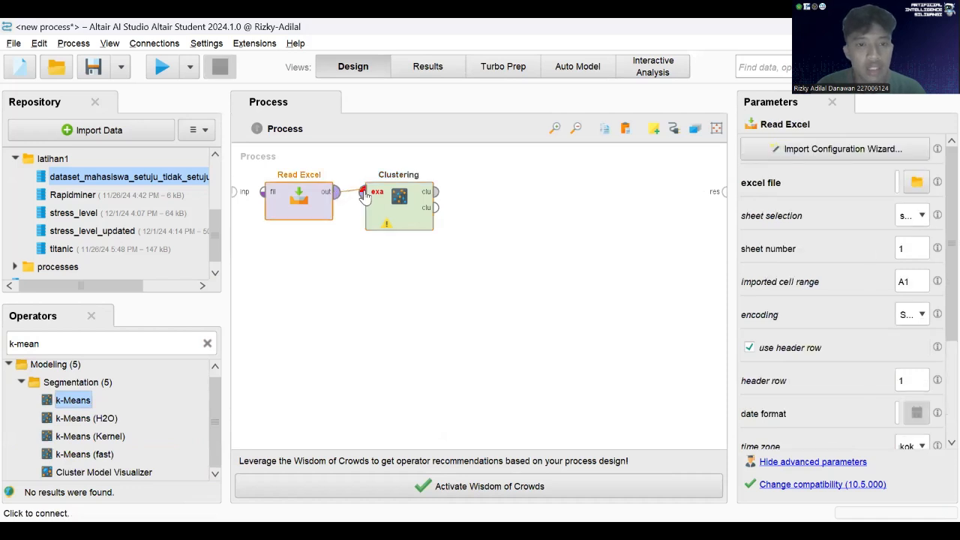
click(363, 193)
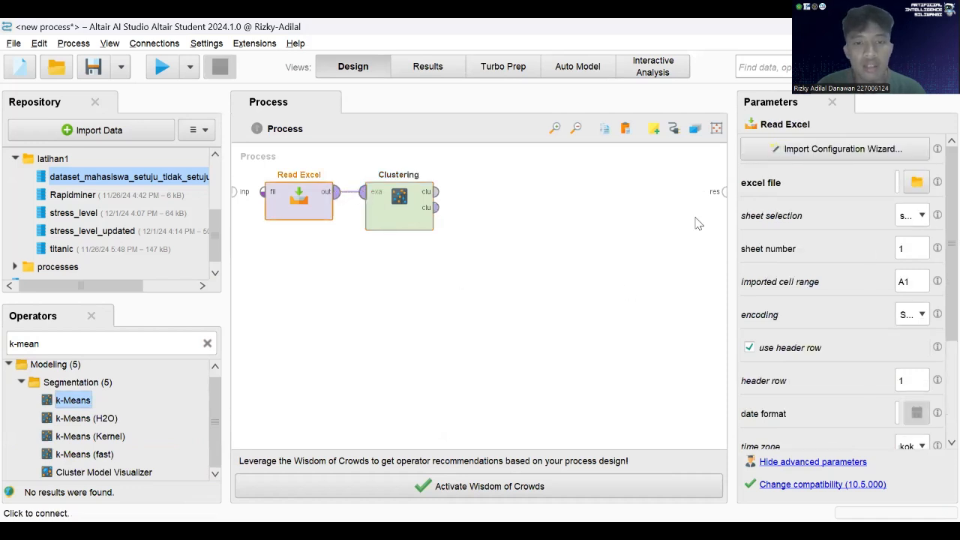
click(436, 196)
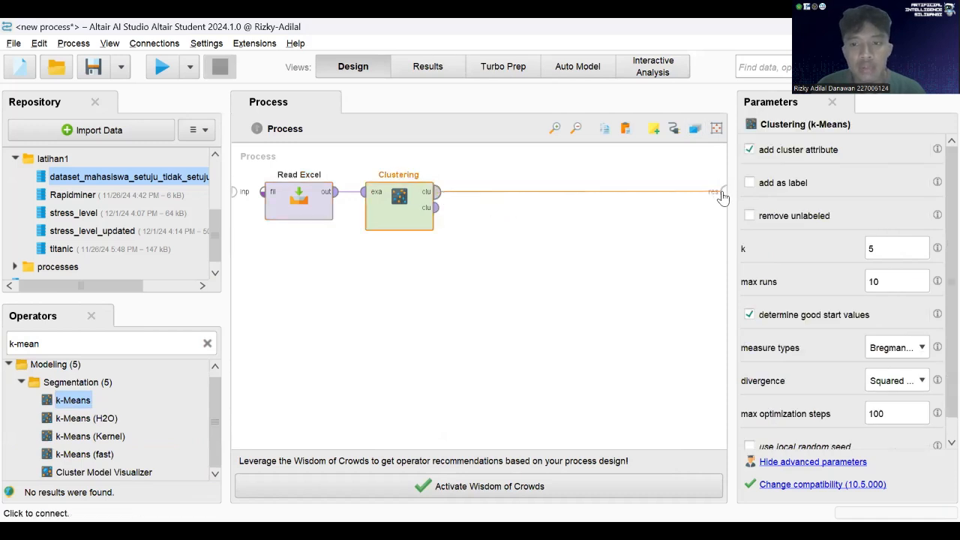
click(723, 196)
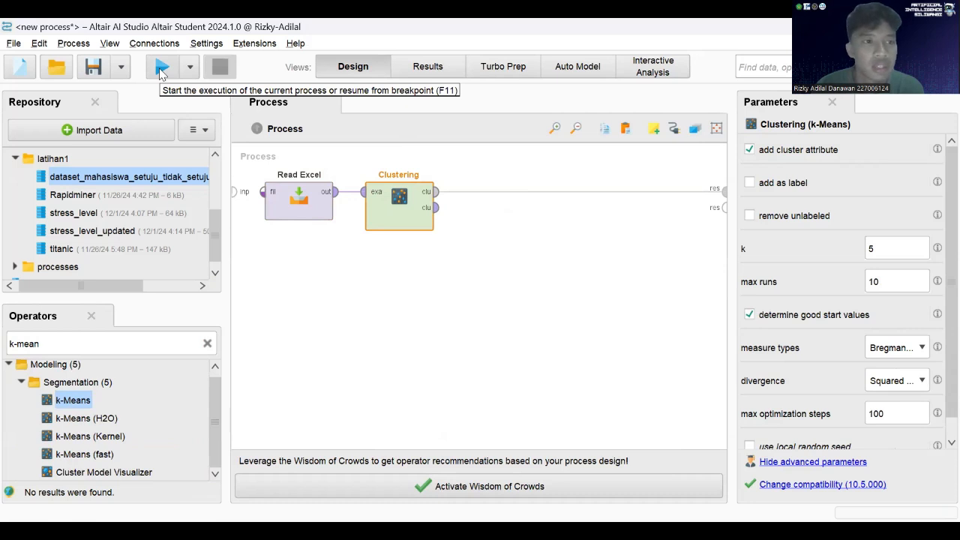
click(162, 69)
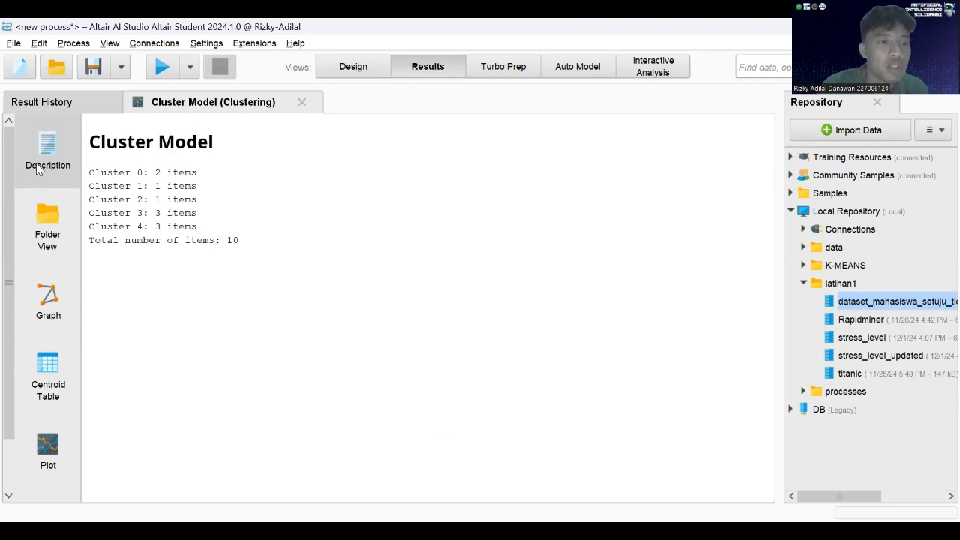
- Inspect the members of cluster_1 and cluster_2 in the cluster model's folder view
click(55, 226)
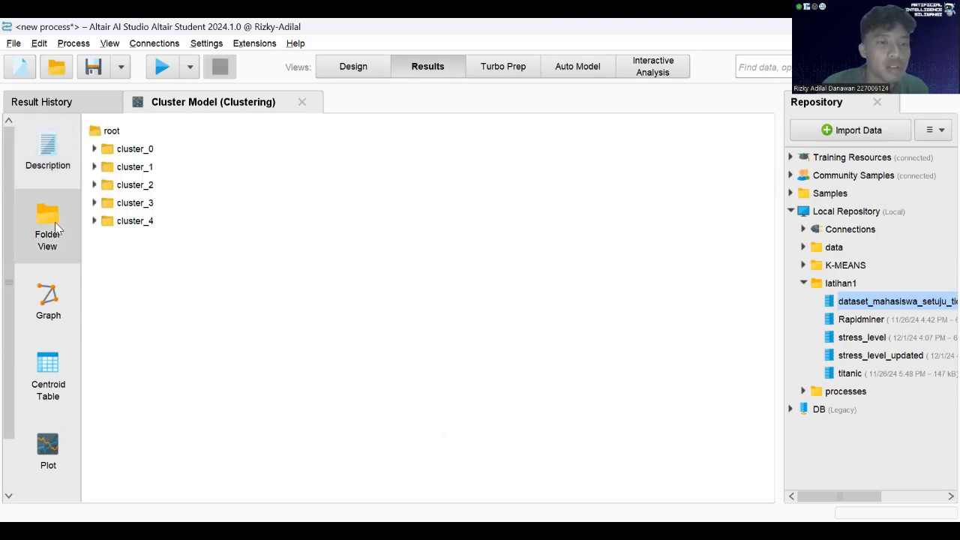
click(95, 167)
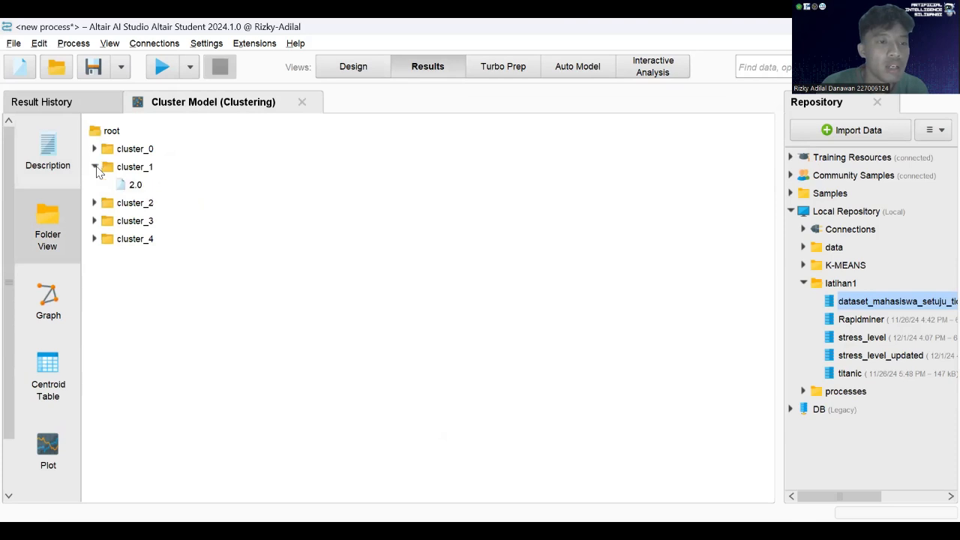
click(95, 167)
click(96, 185)
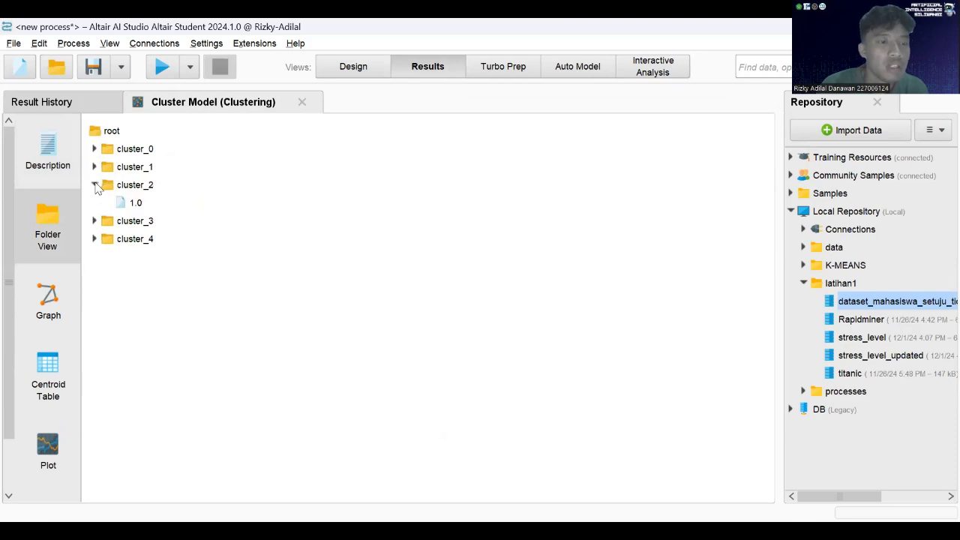
click(95, 185)
click(94, 185)
click(94, 185)
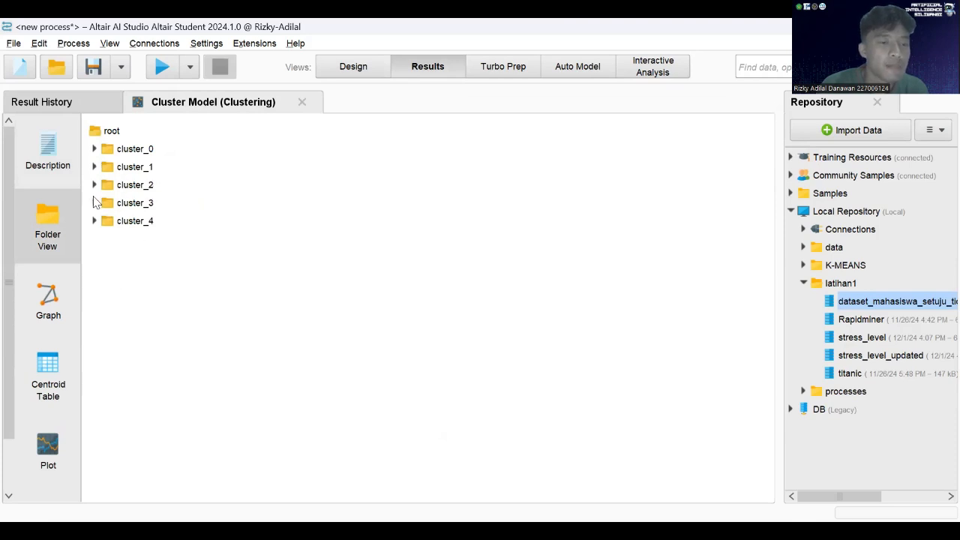
- Examine the cluster model's tree graph, centroid table, centroid plot and annotations
click(64, 288)
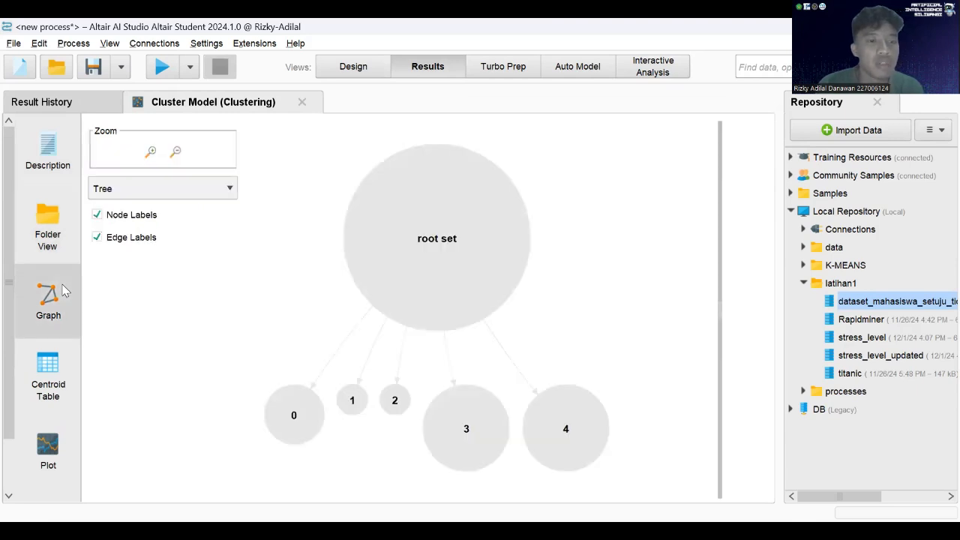
click(52, 367)
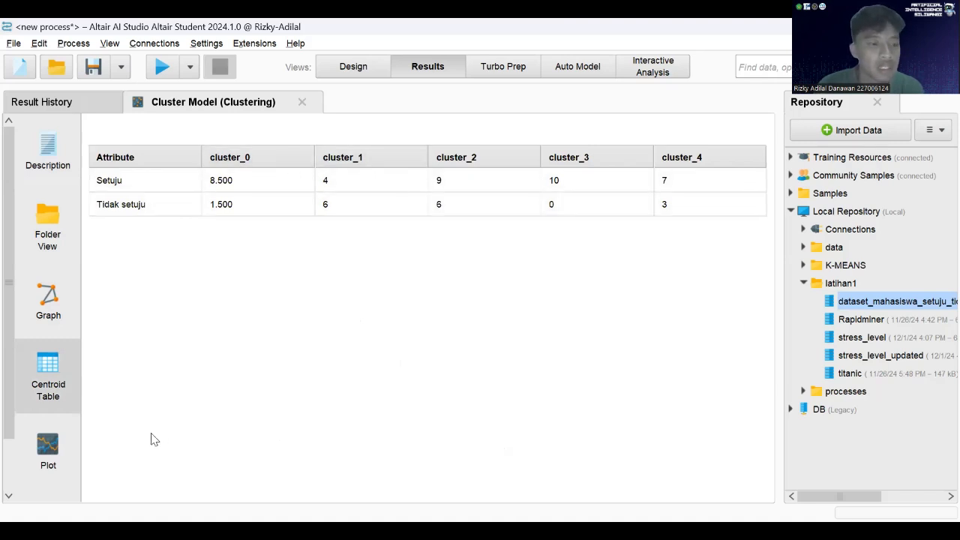
click(60, 440)
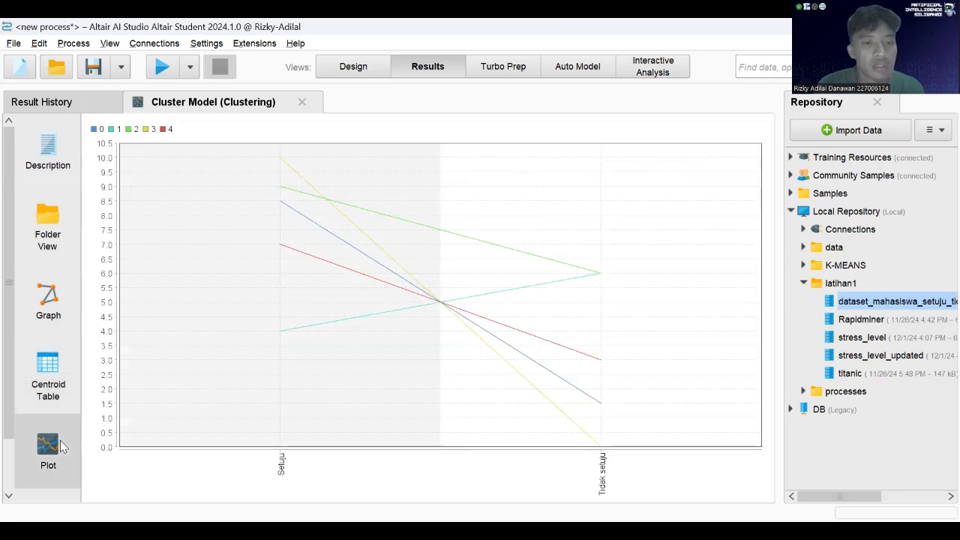
scroll(66, 396, down, 3)
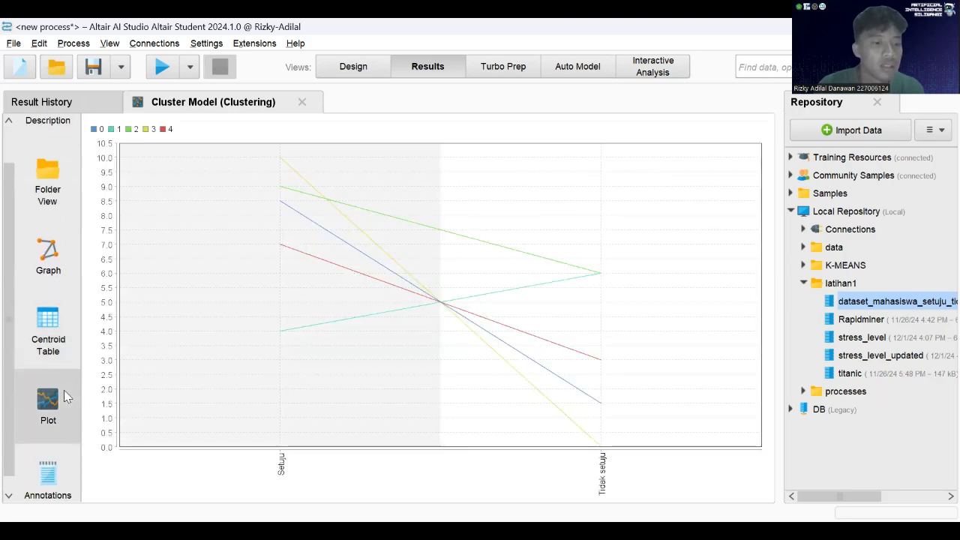
click(51, 457)
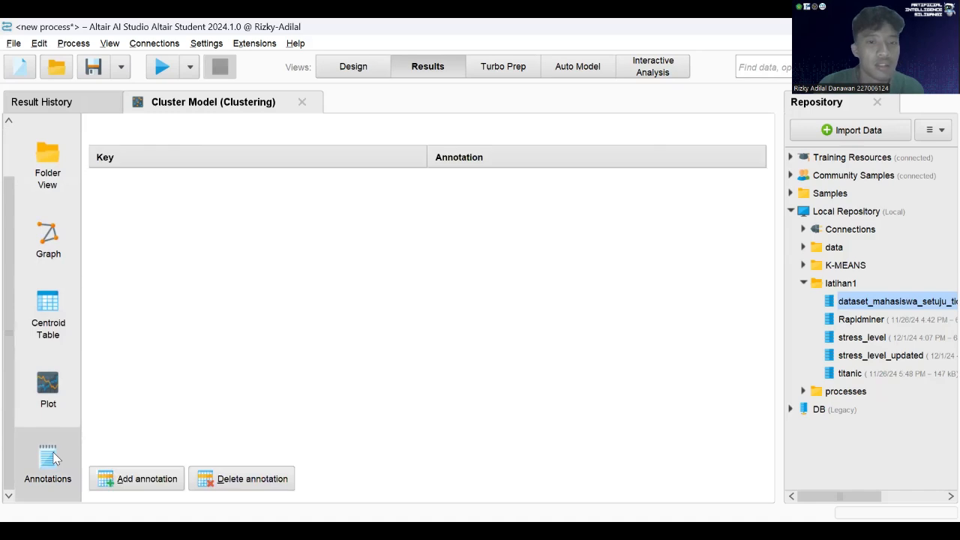
scroll(53, 386, up, 1)
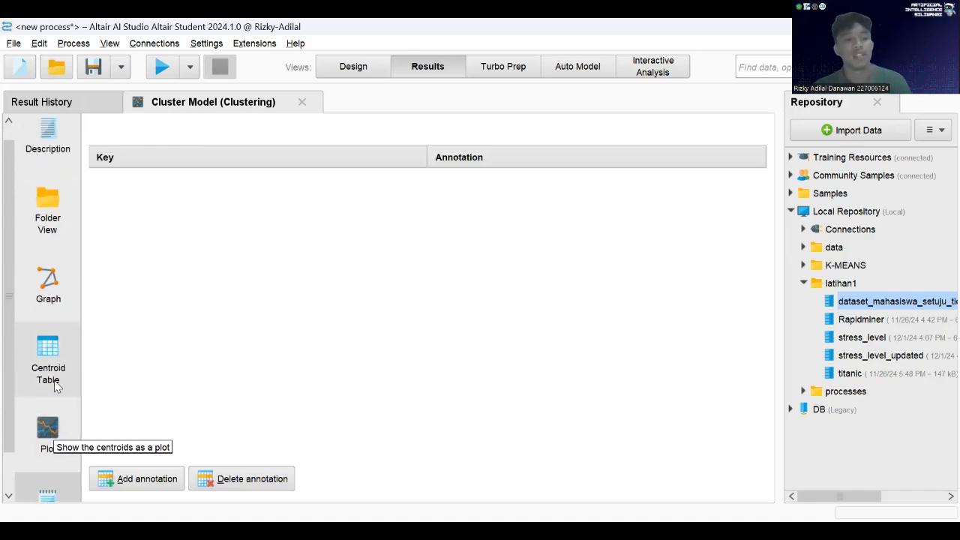